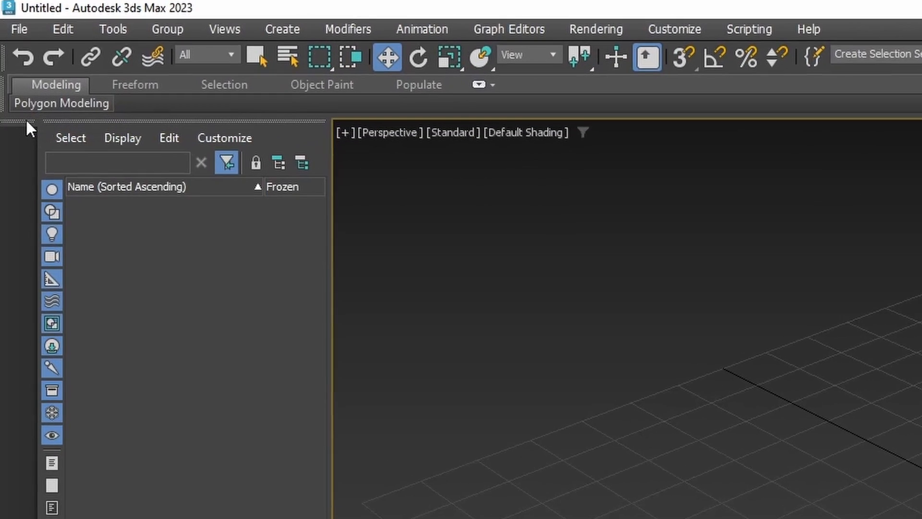
Hide the Viewport Layout Tabs and drag the splitter left to widen the command panel.
right_click(13, 61)
click(75, 151)
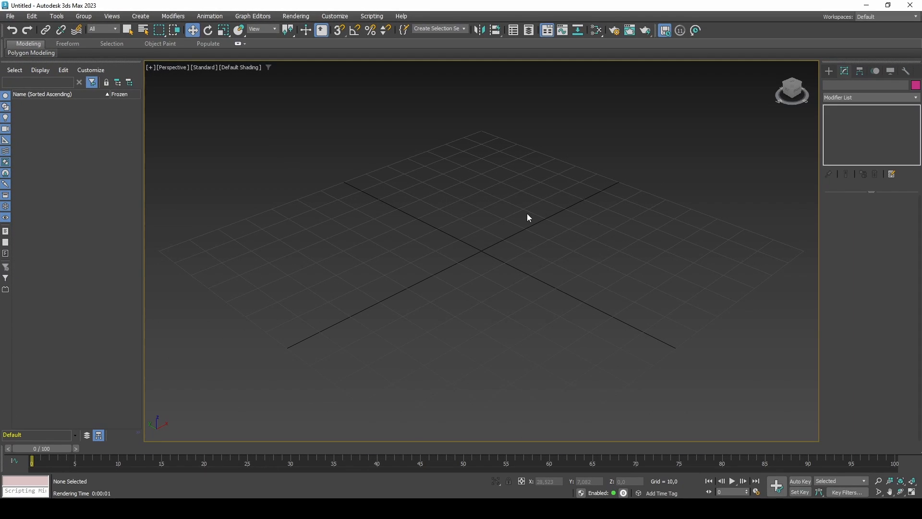
drag(820, 218, 765, 225)
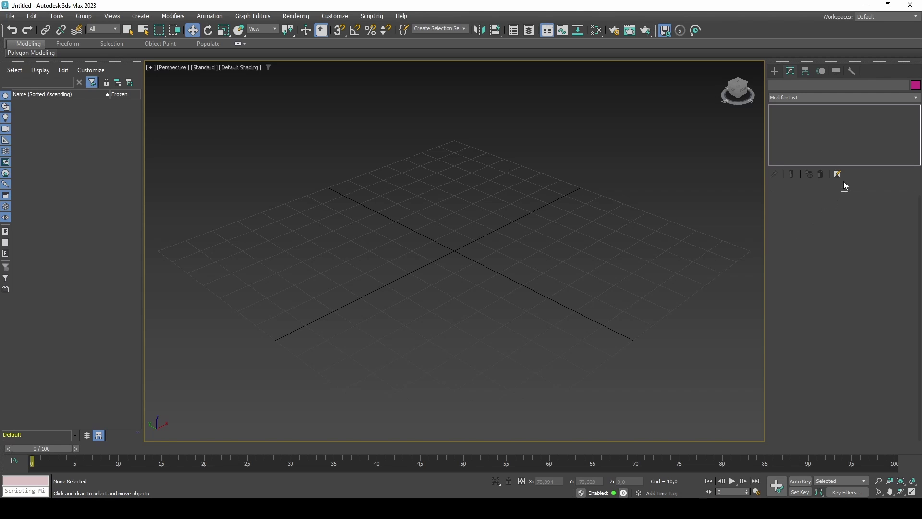
In Configure Modifier Sets, place Unwrap UVW and VertexPaint onto the first two buttons.
click(837, 174)
click(845, 186)
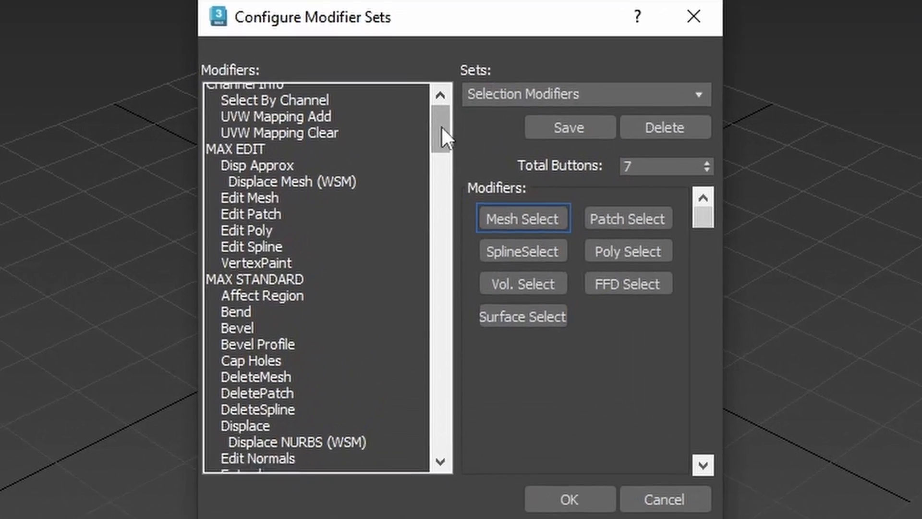
drag(442, 141, 444, 338)
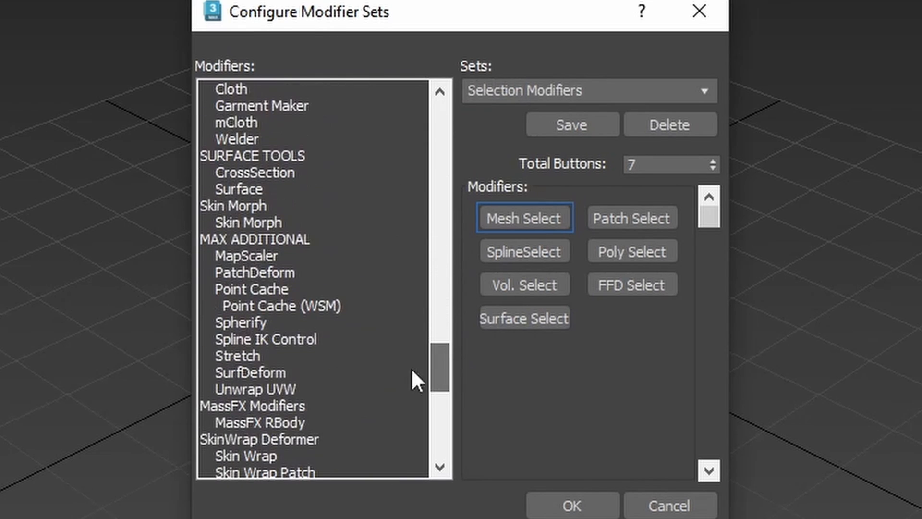
click(295, 390)
click(543, 218)
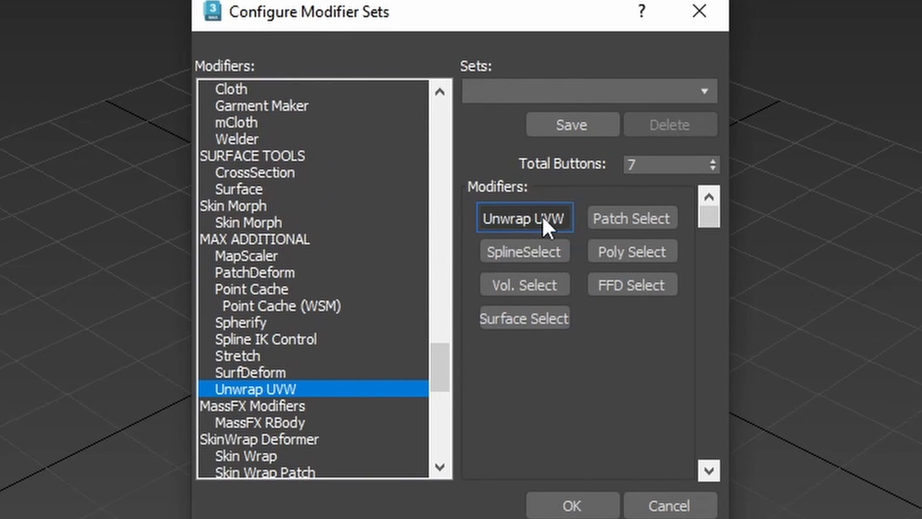
drag(441, 364, 339, 108)
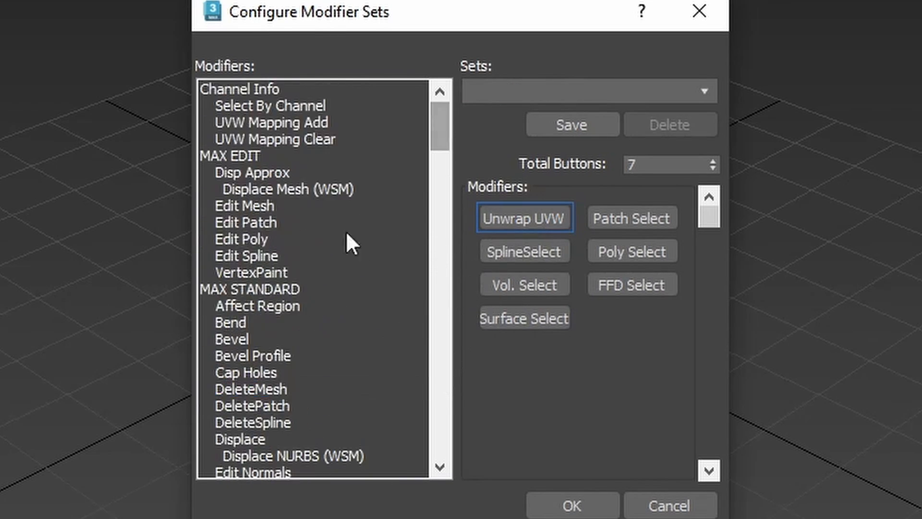
click(273, 272)
click(631, 218)
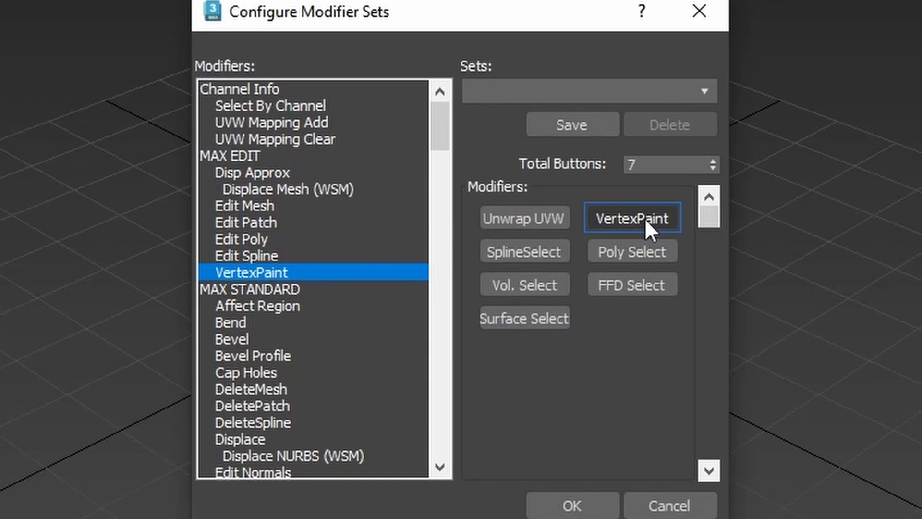
drag(276, 222, 505, 250)
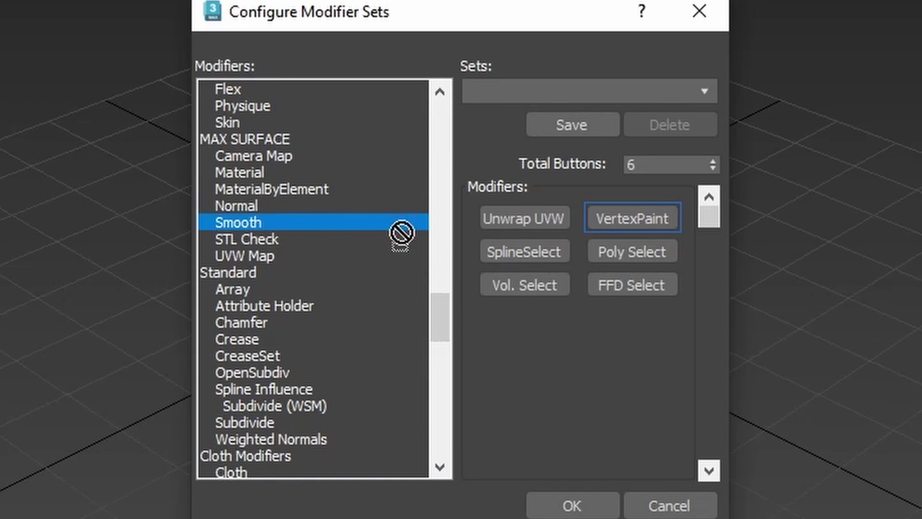
Fill the remaining buttons with Smooth, UVW Map, Edit Poly and UVW Xform.
click(505, 250)
drag(244, 256, 511, 278)
scroll(288, 252, up, 5)
drag(258, 239, 610, 248)
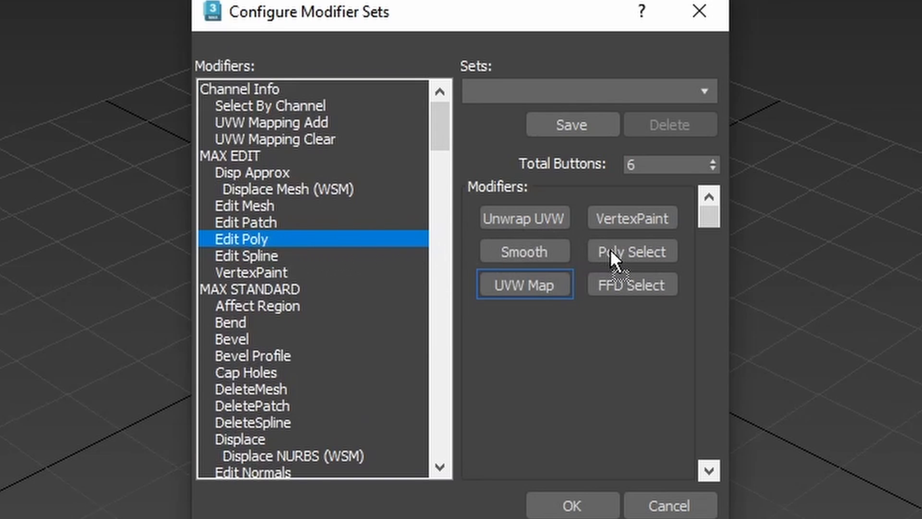
scroll(289, 252, down, 5)
drag(249, 105, 631, 285)
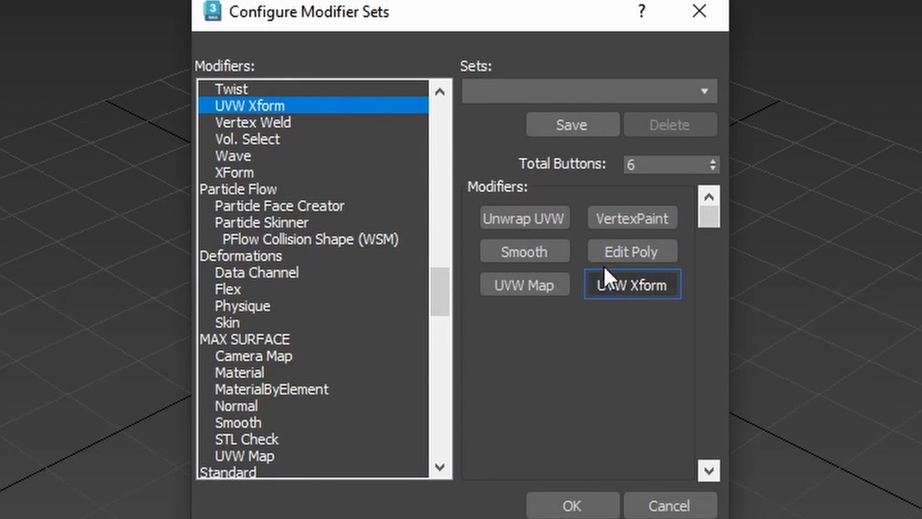
Name the set Modding, save it, and show its modifiers as buttons in the command panel.
click(573, 89)
text(Modding)
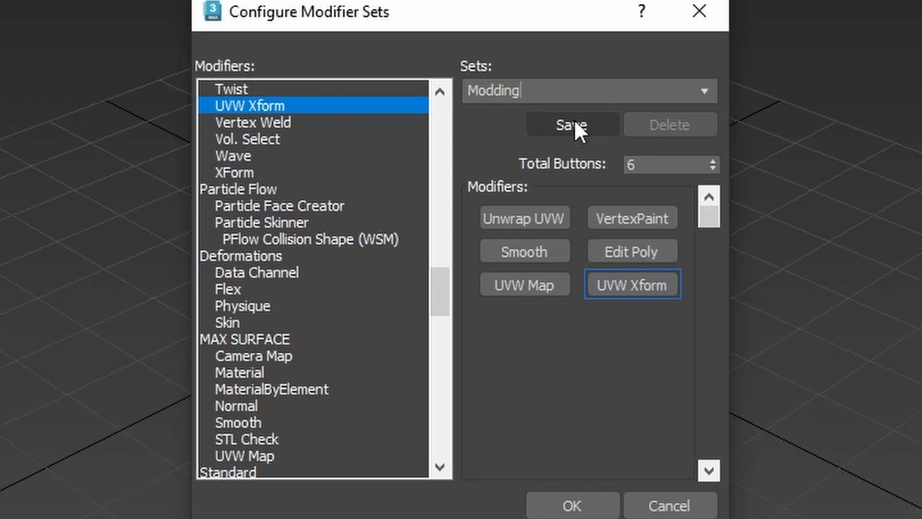
click(572, 125)
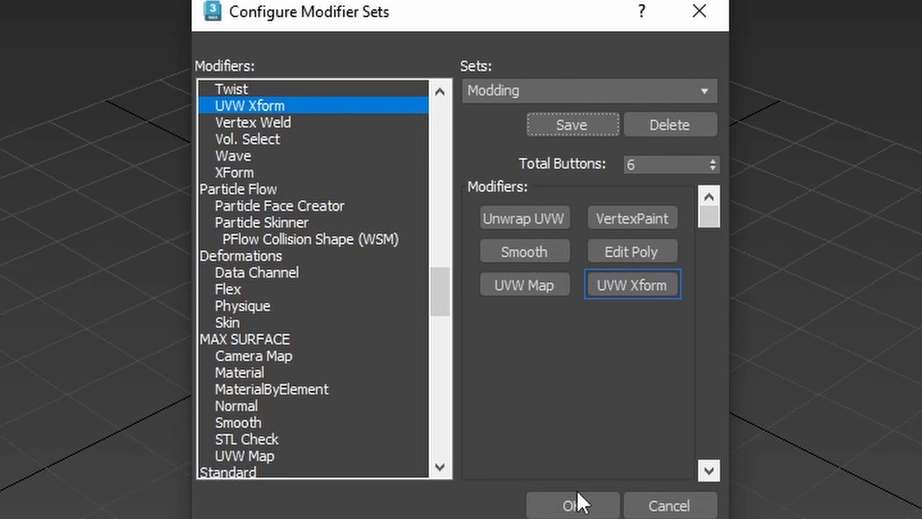
click(572, 505)
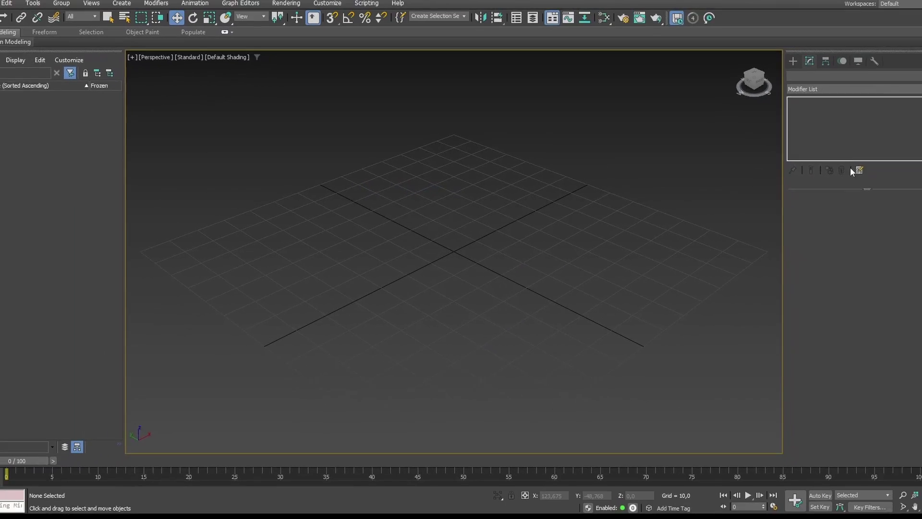
click(858, 172)
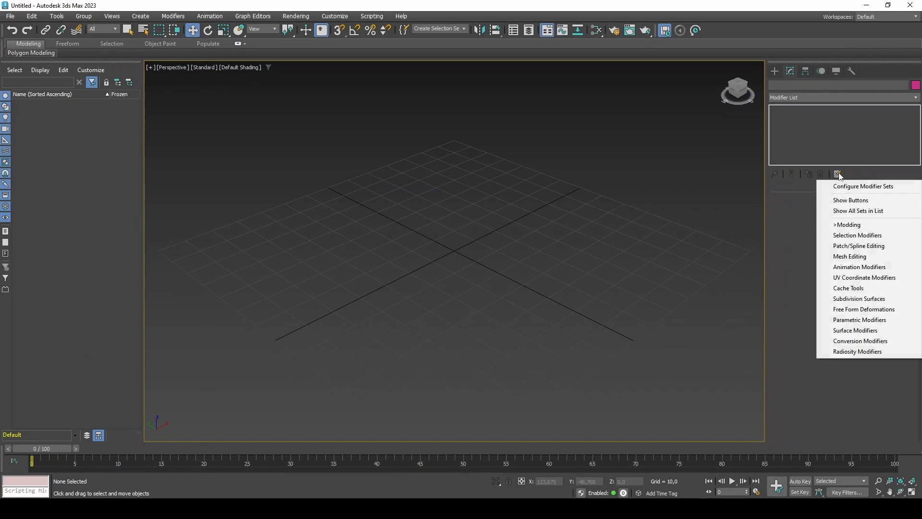
click(842, 200)
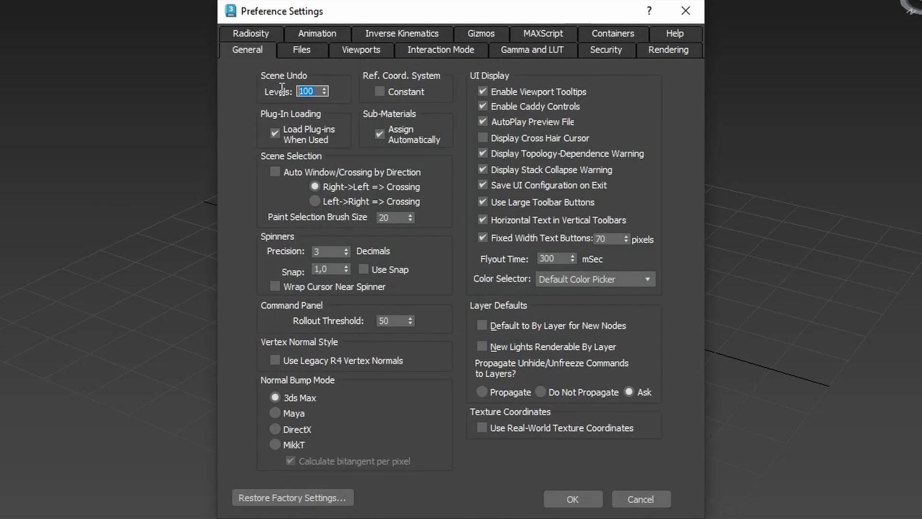
Set the Spinners precision on the General preferences tab to 5 decimals.
double_click(325, 252)
text(5)
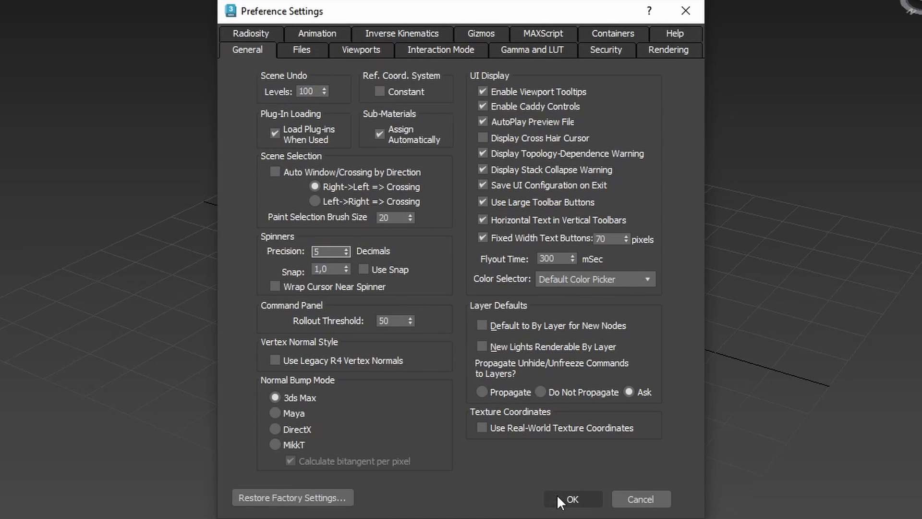
Confirm preferences, then set the system unit to Meters and display units to Metric in Units Setup.
click(562, 499)
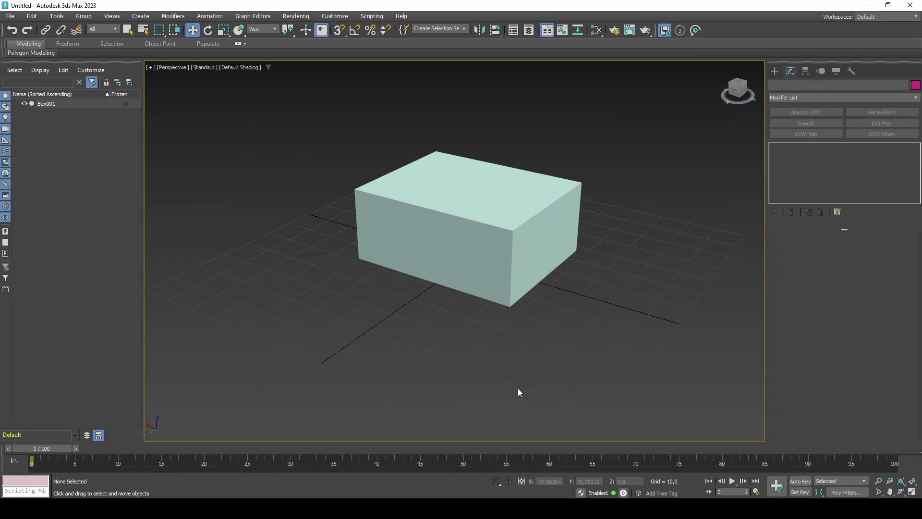
click(552, 288)
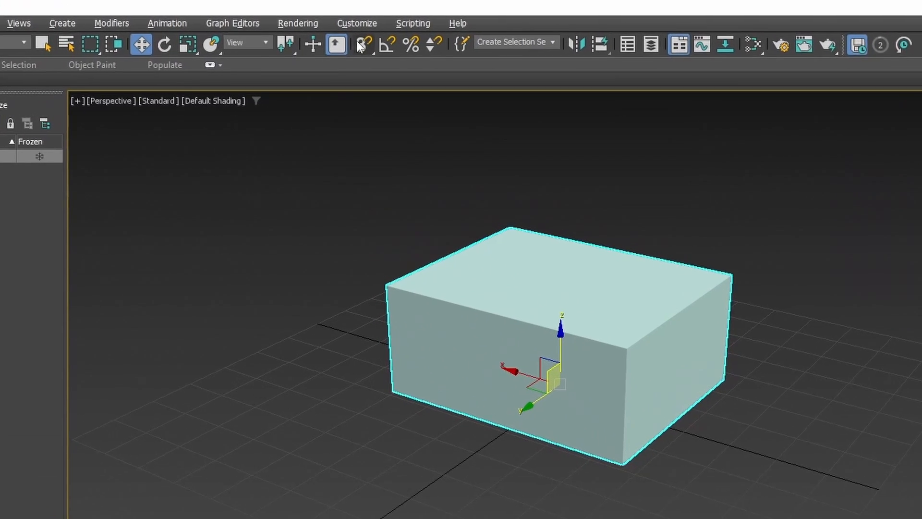
click(358, 24)
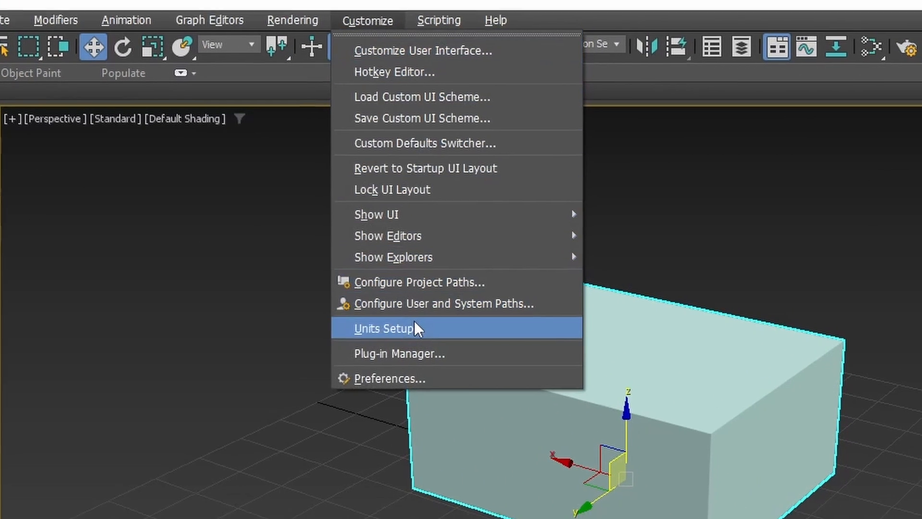
click(412, 324)
click(376, 127)
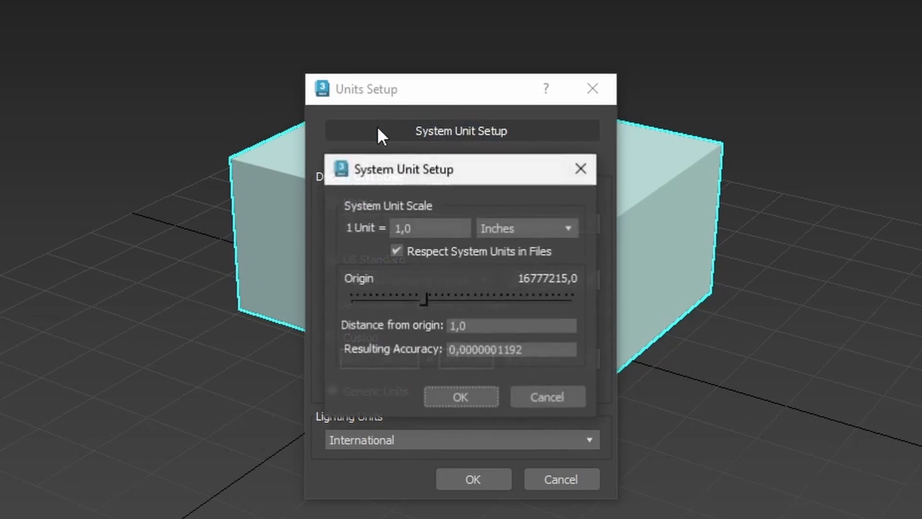
click(526, 228)
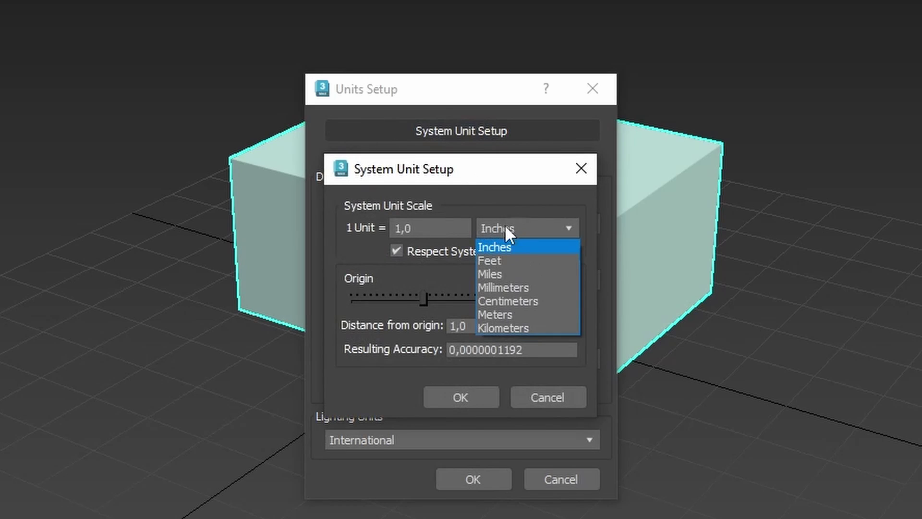
click(504, 314)
click(461, 397)
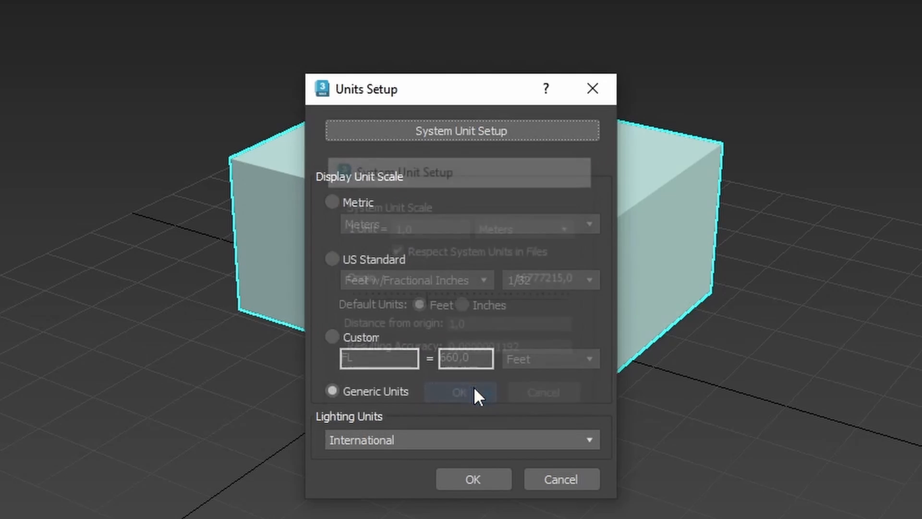
click(333, 202)
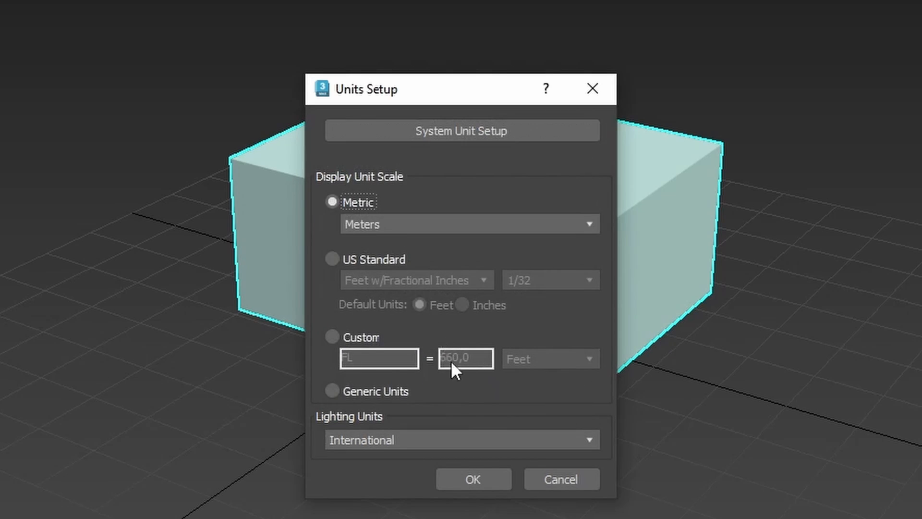
click(473, 478)
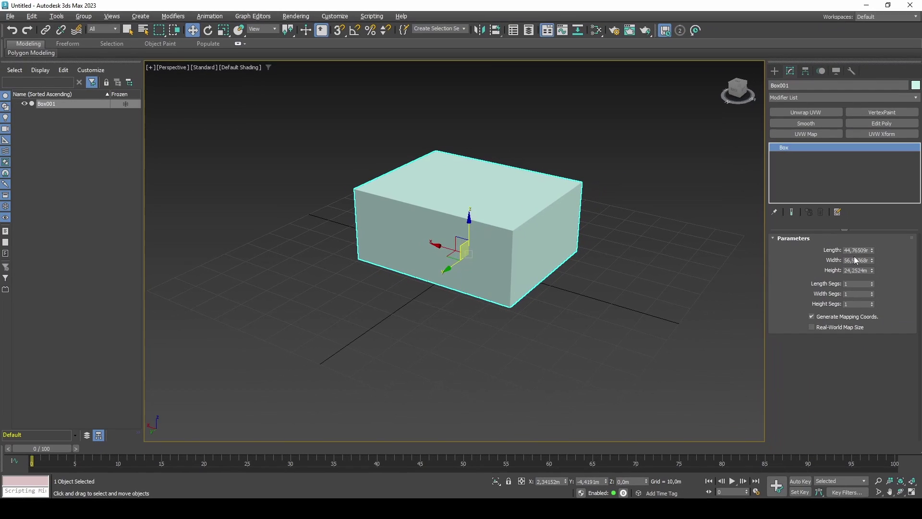
Give the selected box Length, Width and Height of 5 m each.
double_click(911, 256)
text(5,0m)
key(Return)
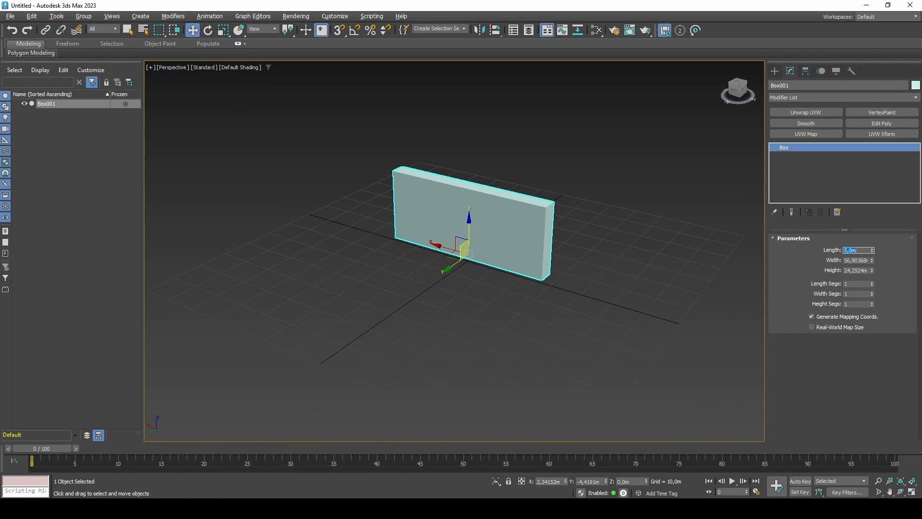
key(Tab)
text(5)
key(Tab)
text(5)
key(Return)
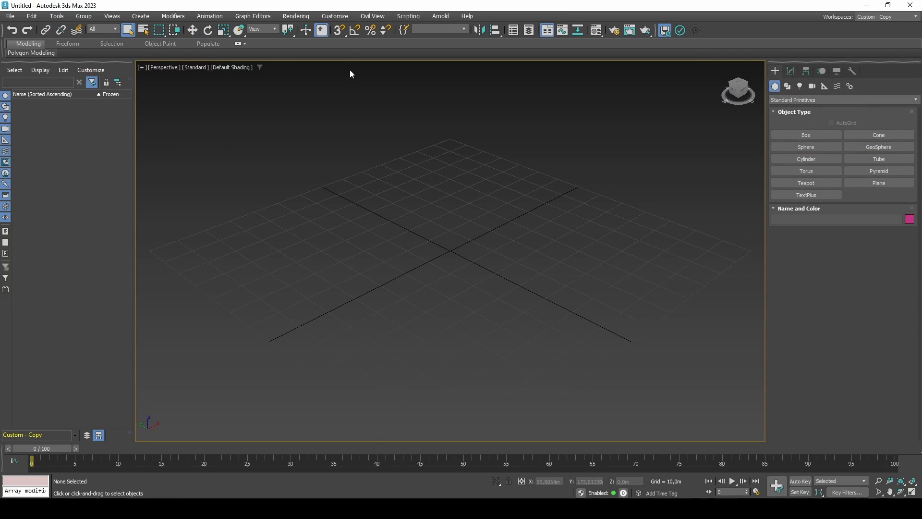
In Custom UI and Defaults Switcher, set Max.Legacy defaults and acknowledge the restart notice.
click(335, 16)
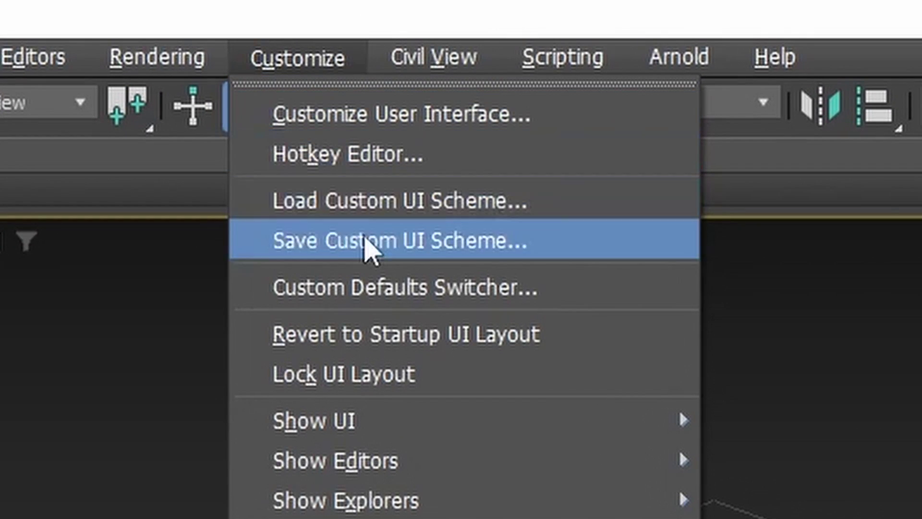
click(393, 287)
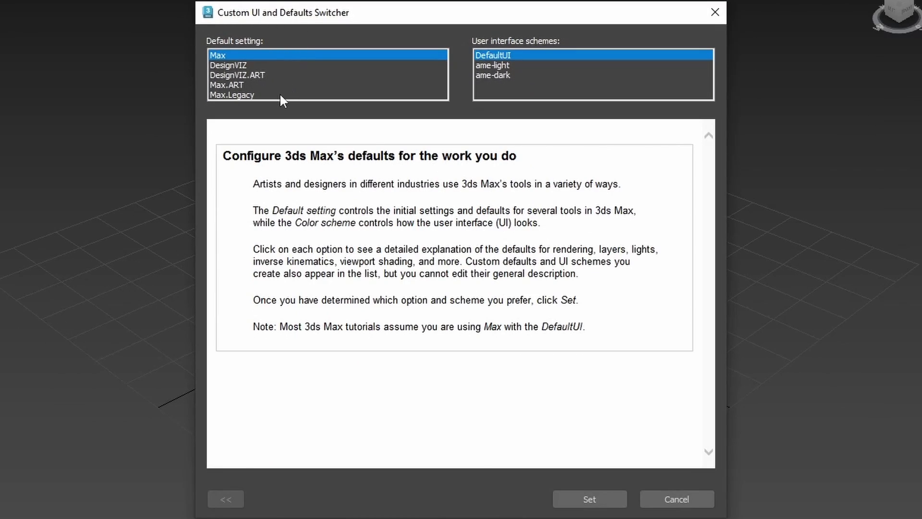
click(280, 94)
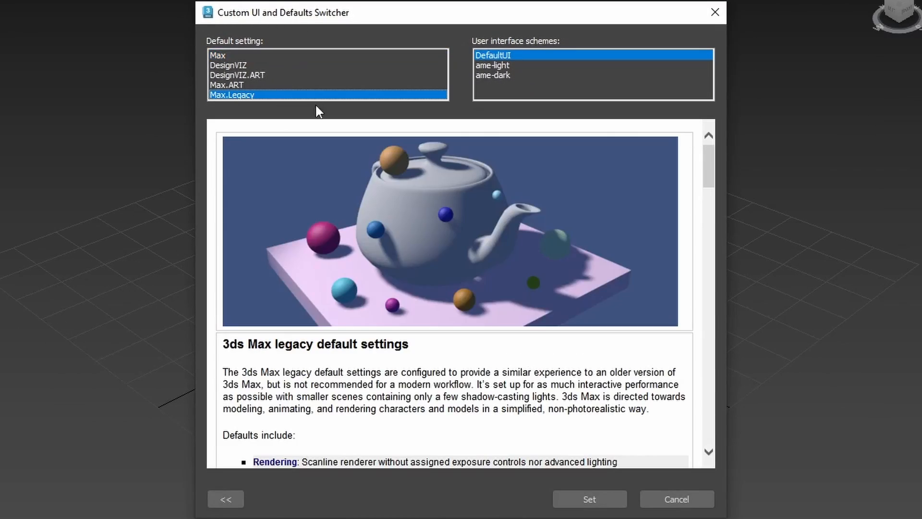
click(567, 498)
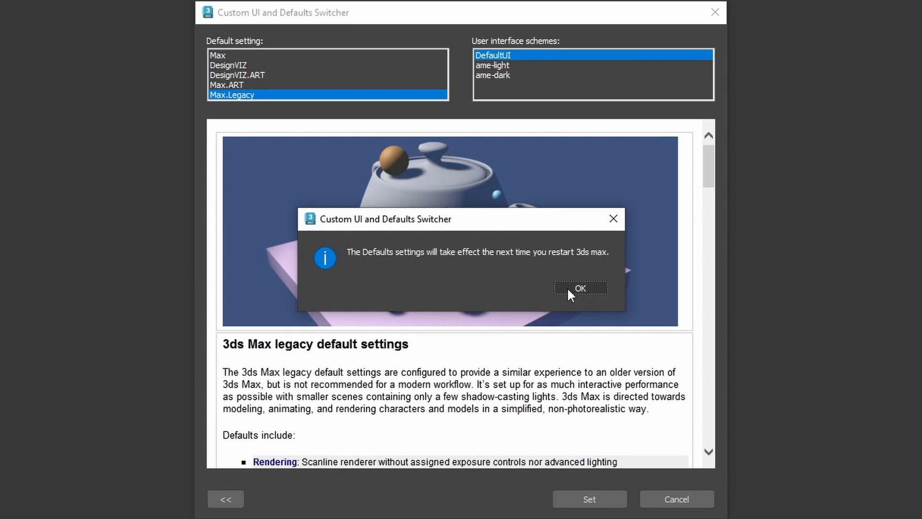
click(569, 288)
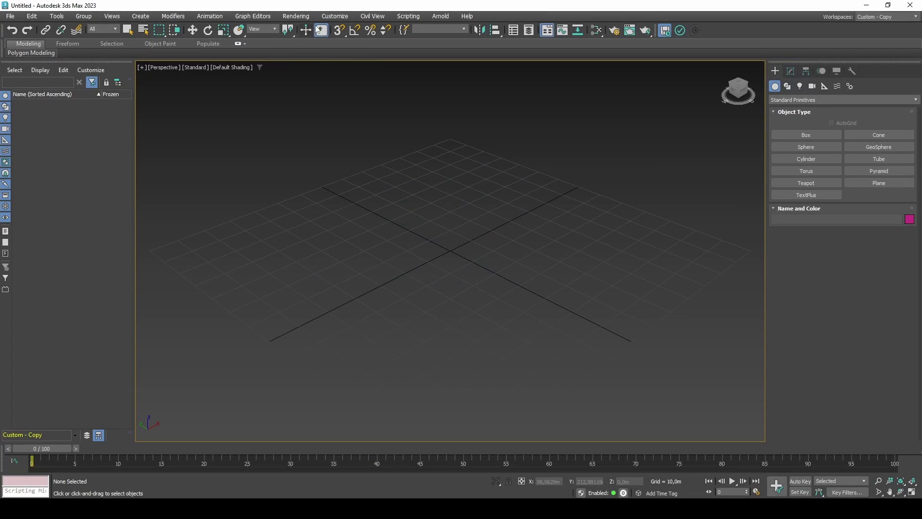
In the Hotkey Editor, find Hide Selection and remove its existing Alt+H shortcut.
click(334, 16)
click(331, 49)
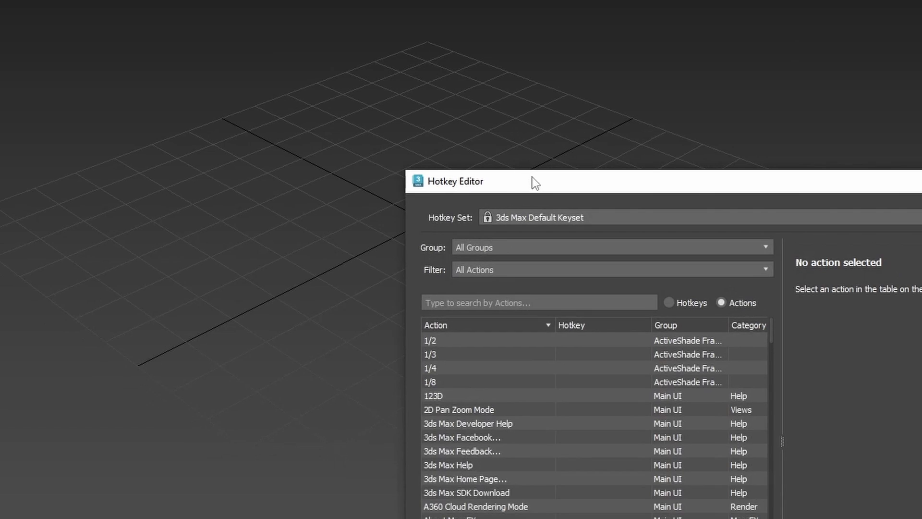
mouse_move(531, 181)
mouse_down()
mouse_move(324, 26)
mouse_move(261, 14)
mouse_up()
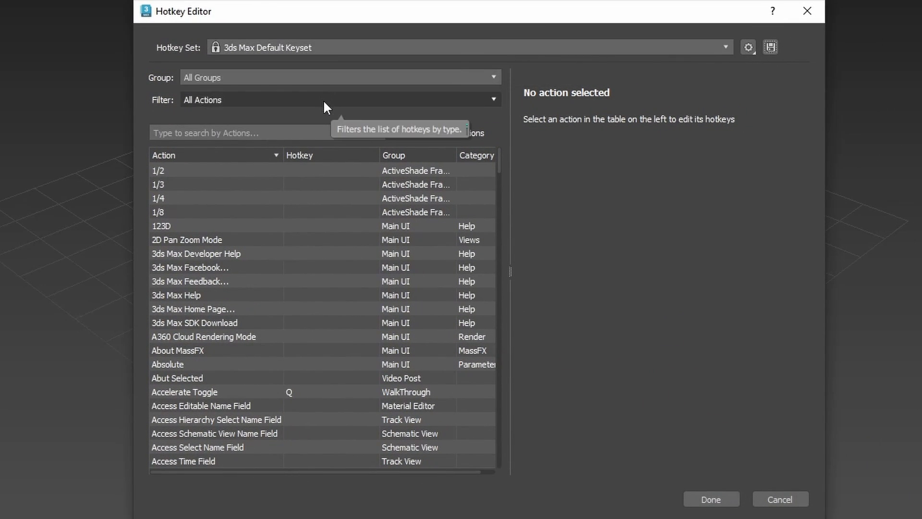
click(324, 133)
text(hide selection)
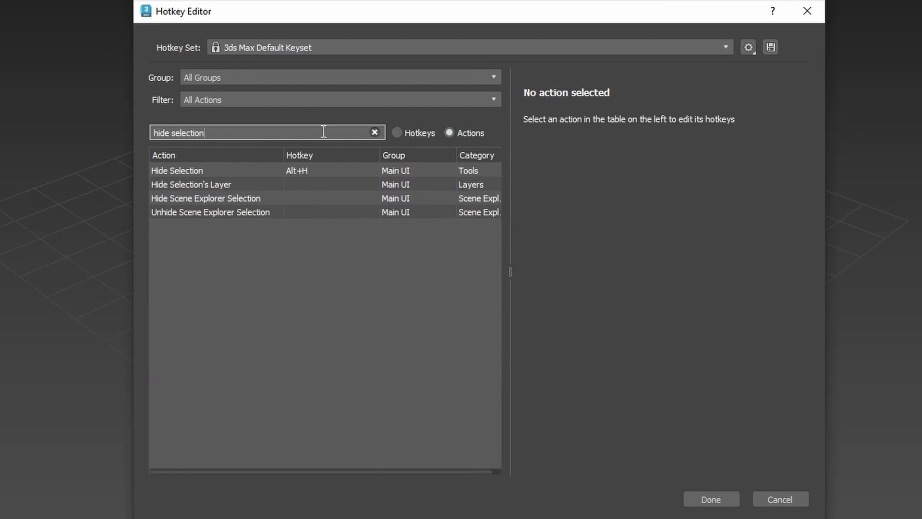
click(293, 170)
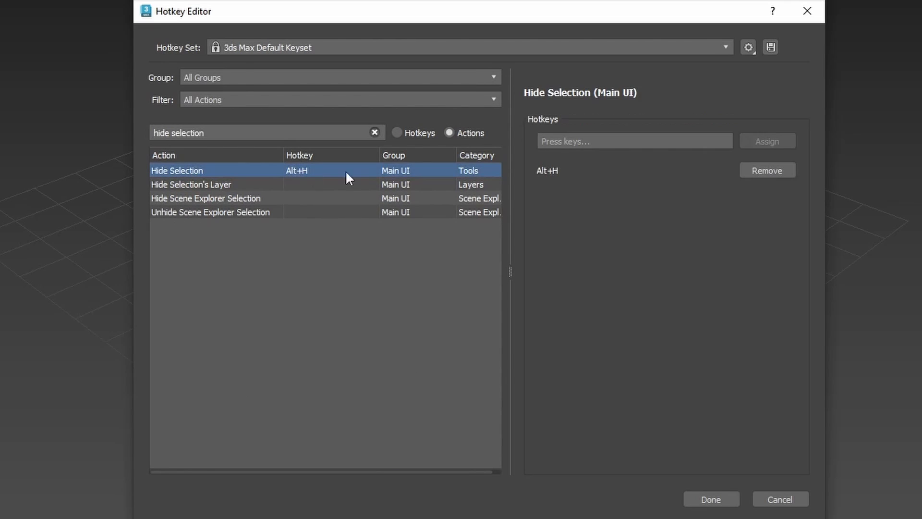
click(757, 171)
Assign H to Hide Selection, removing the Select By Name conflict, and save the hotkeys.
click(701, 141)
key(h)
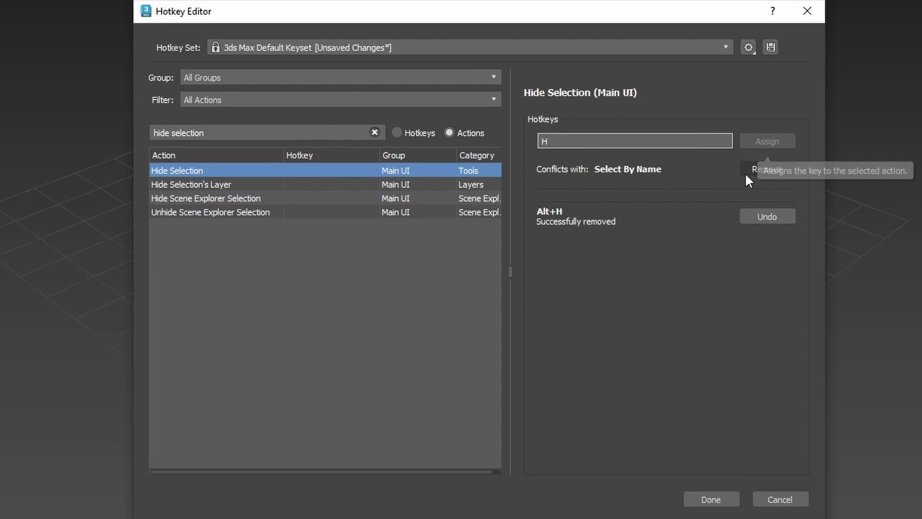
click(747, 173)
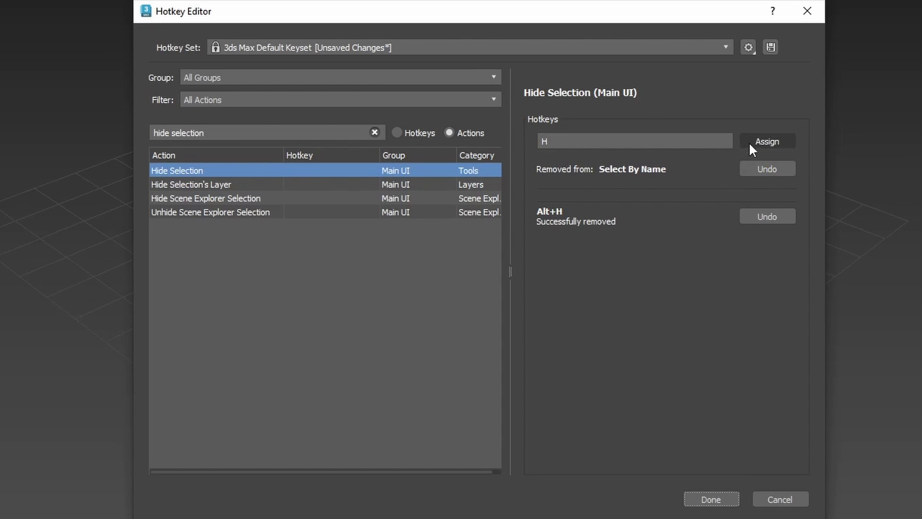
click(749, 142)
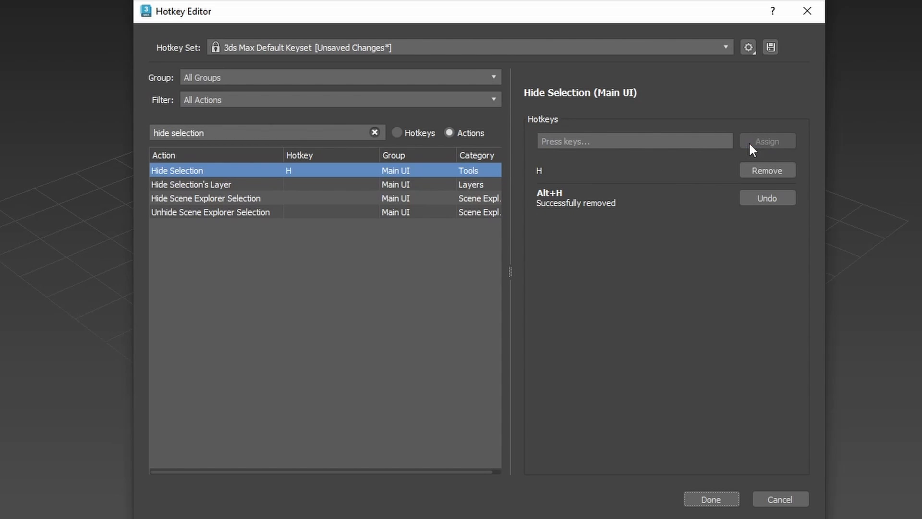
click(702, 498)
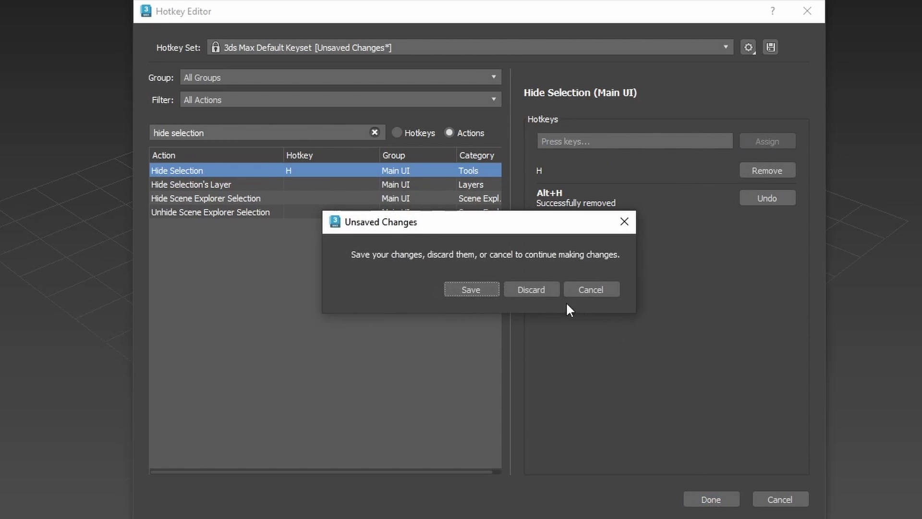
click(472, 289)
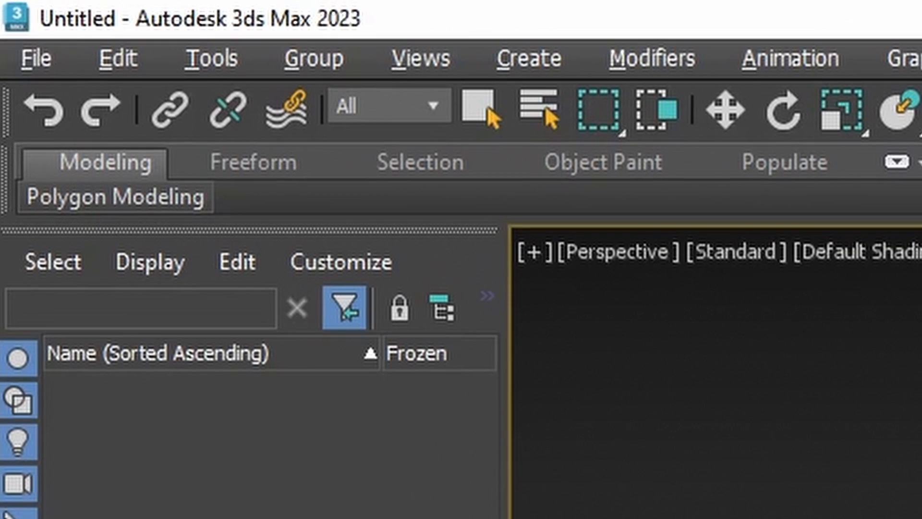
In Customize User Interface Menus, give the File entry a custom name.
key(alt)
key(alt)
key(alt)
key(alt)
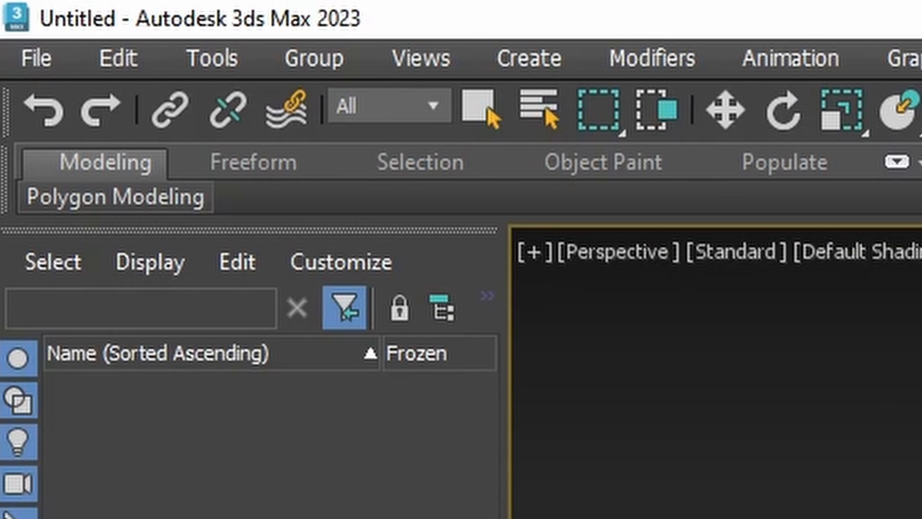
click(489, 46)
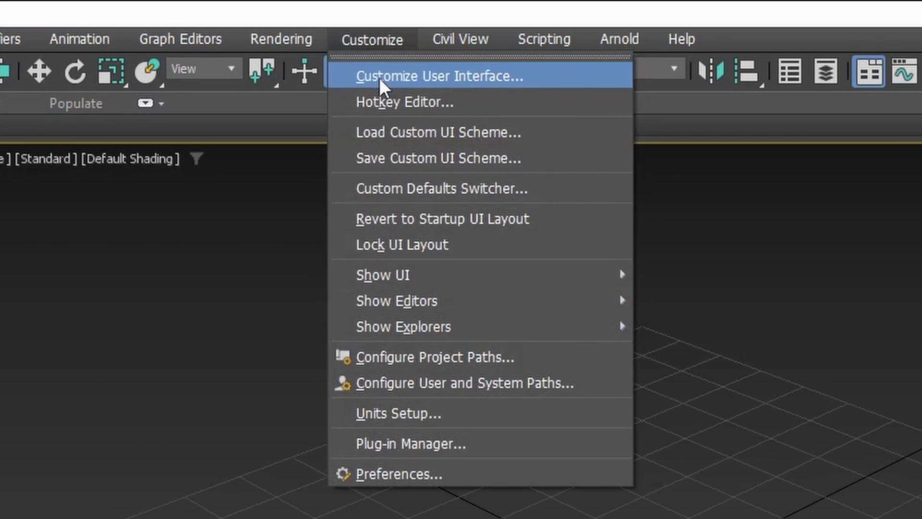
click(380, 78)
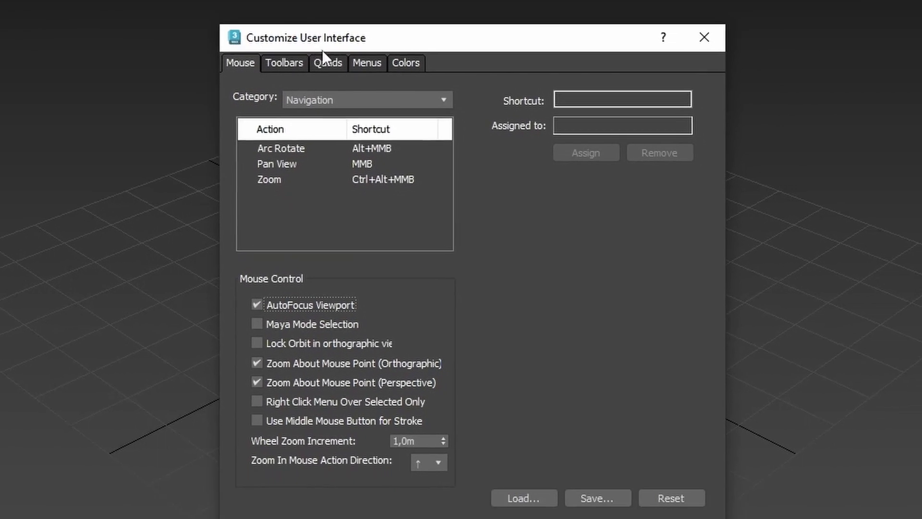
click(356, 50)
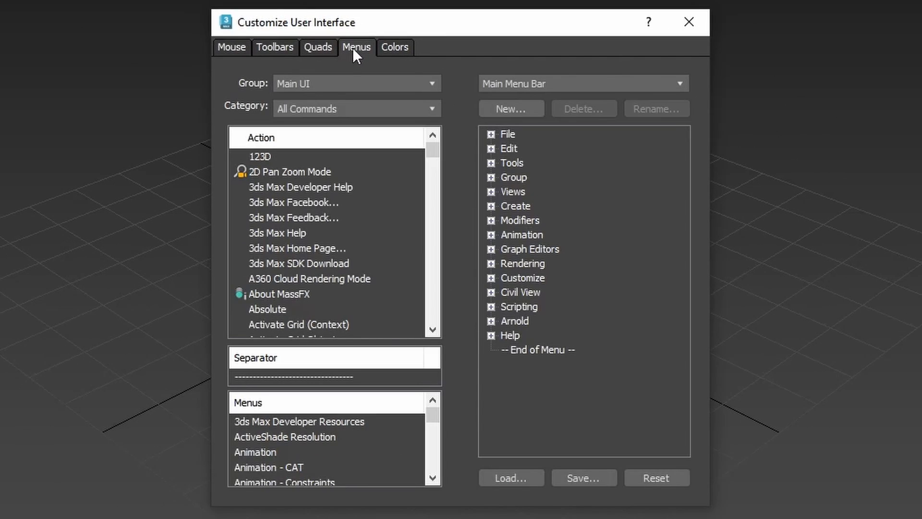
right_click(515, 134)
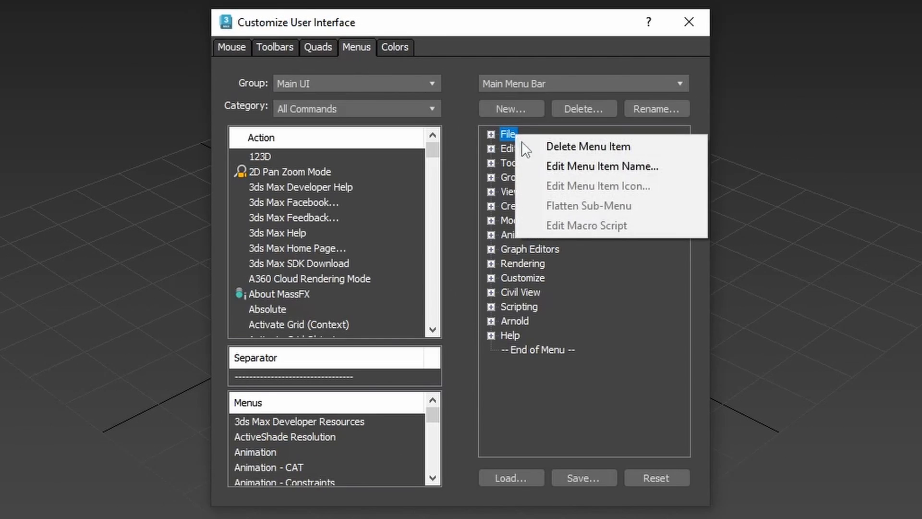
click(576, 167)
click(371, 241)
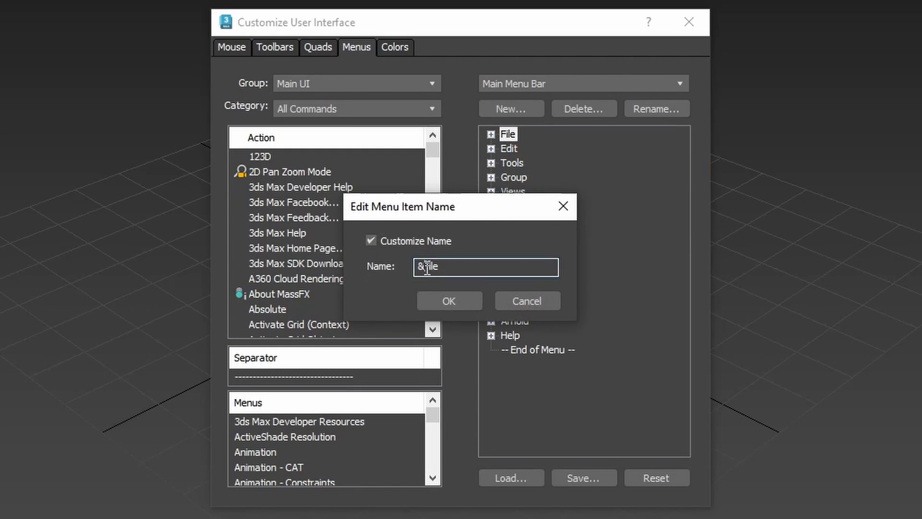
click(449, 301)
Rename the Edit entry without its ampersand and start renaming the Tools entry.
right_click(505, 147)
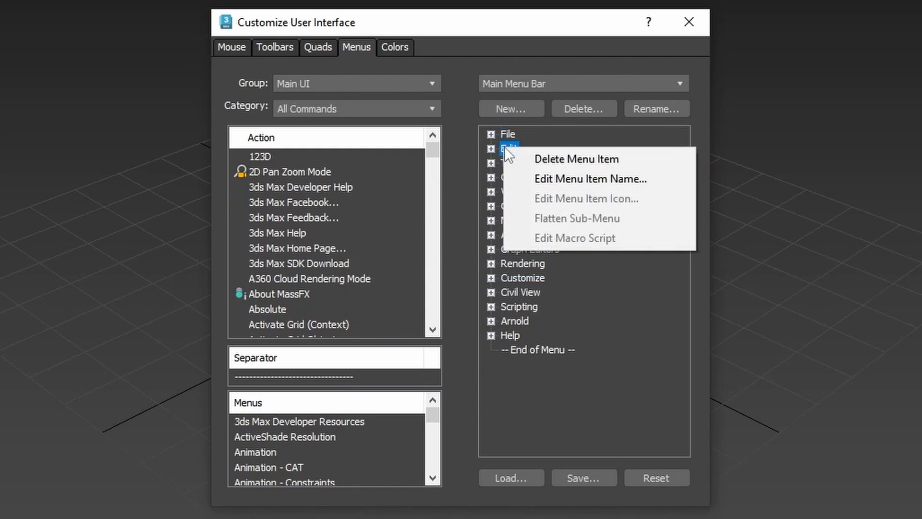
click(577, 178)
click(371, 241)
click(425, 266)
key(BackSpace)
click(445, 294)
right_click(512, 162)
click(576, 190)
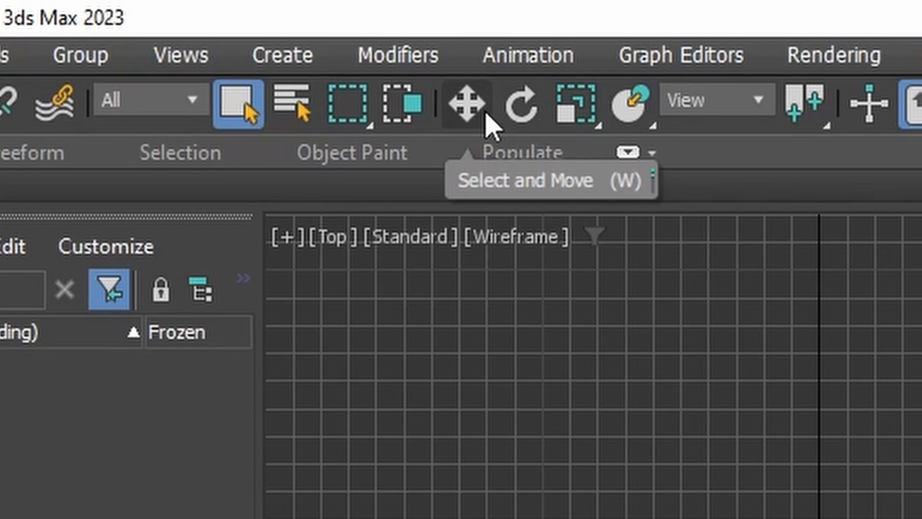
Switch through the Select and Move, Select and Rotate and Select and Uniform Scale tools.
click(469, 105)
click(523, 105)
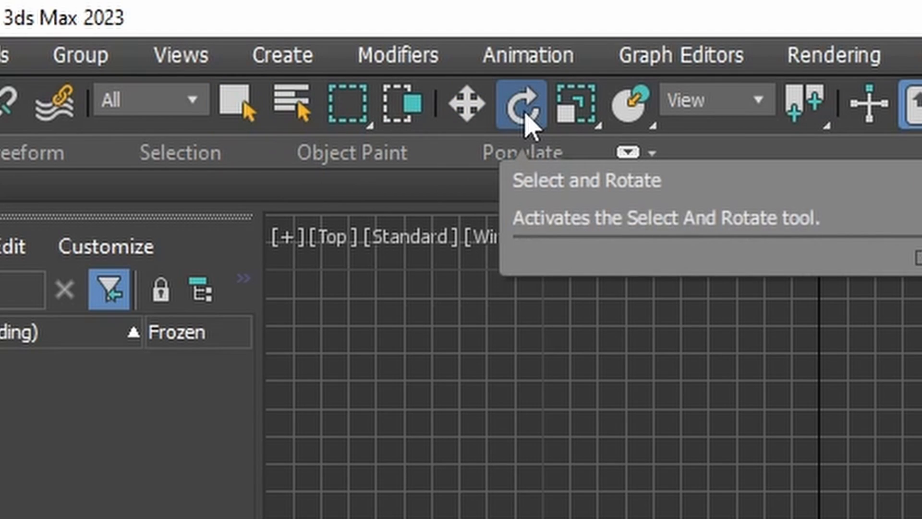
click(573, 108)
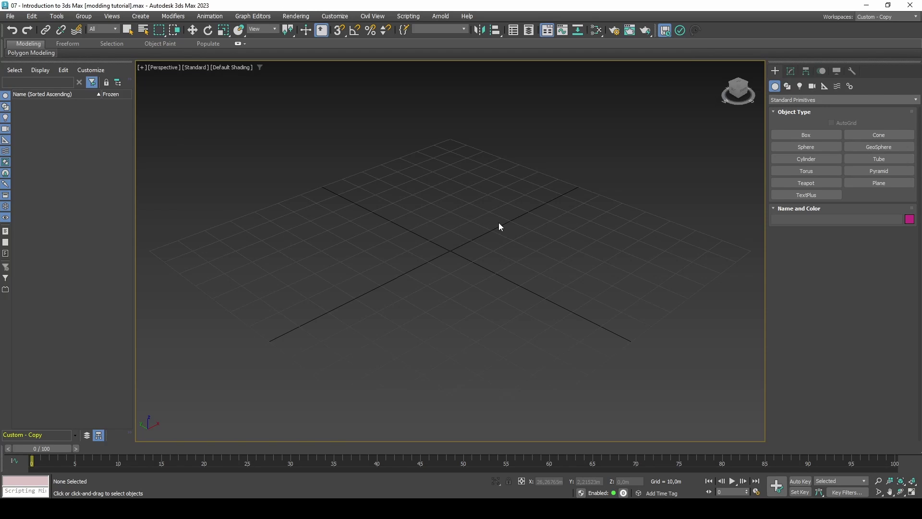
mouse_move(499, 223)
middle_down()
mouse_move(380, 151)
mouse_move(613, 152)
mouse_move(575, 276)
mouse_move(467, 216)
mouse_move(526, 171)
mouse_move(542, 187)
mouse_move(411, 185)
mouse_move(370, 161)
mouse_move(377, 118)
mouse_move(349, 242)
mouse_move(408, 201)
mouse_move(487, 297)
middle_up()
scroll(409, 200, down, 3)
drag(736, 92, 739, 85)
click(725, 64)
drag(736, 92, 742, 82)
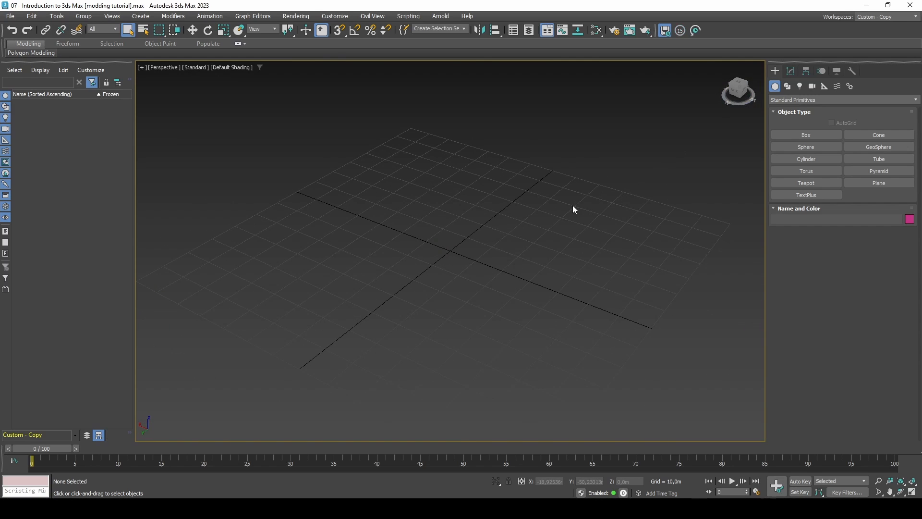
Draw a sphere at the grid centre and orbit around to inspect it.
click(781, 147)
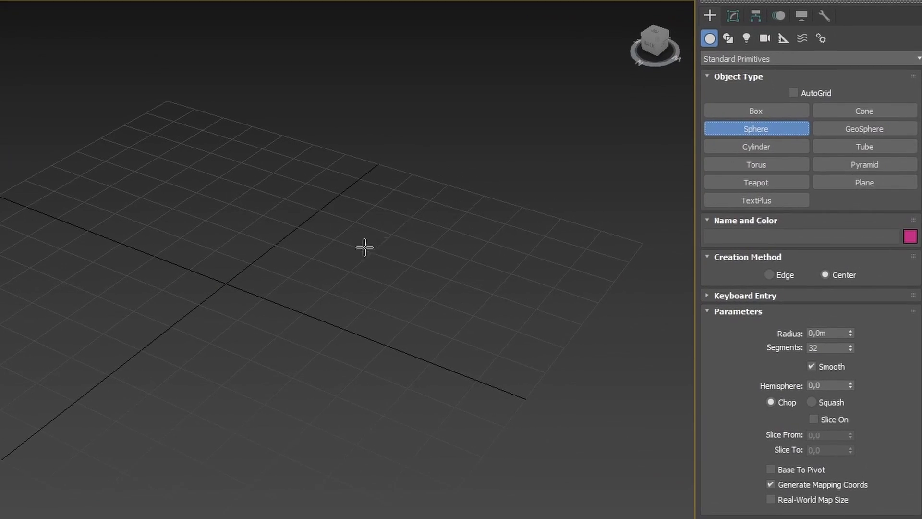
drag(238, 297, 282, 242)
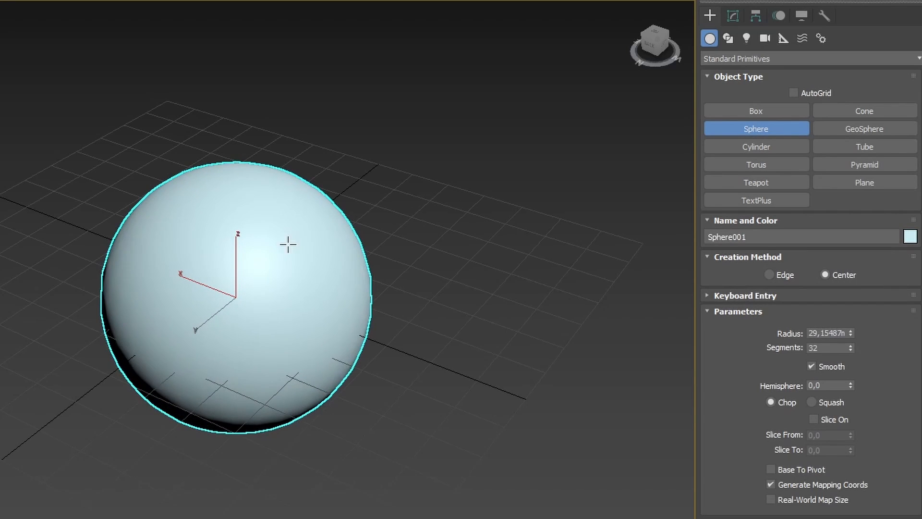
right_click(432, 180)
drag(649, 47, 659, 43)
alt+middle_drag(226, 283, 225, 284)
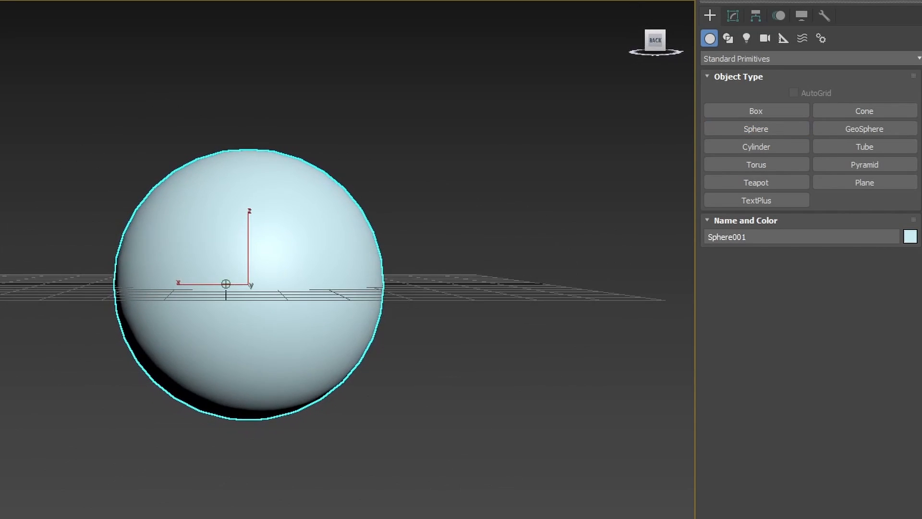
drag(656, 40, 650, 46)
Set the sphere to 15 segments and radius 20, then convert it to an Editable Mesh.
click(733, 17)
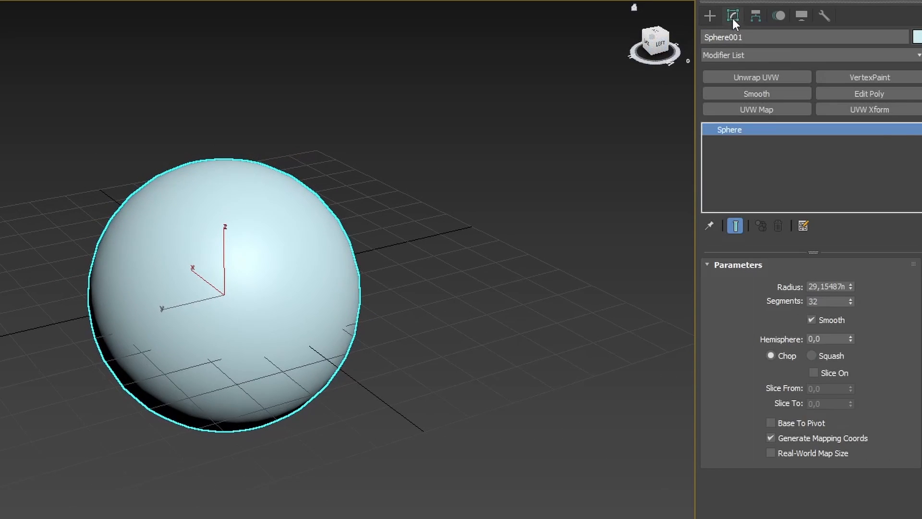
mouse_move(850, 302)
mouse_down()
mouse_move(856, 327)
mouse_move(857, 313)
mouse_up()
click(654, 43)
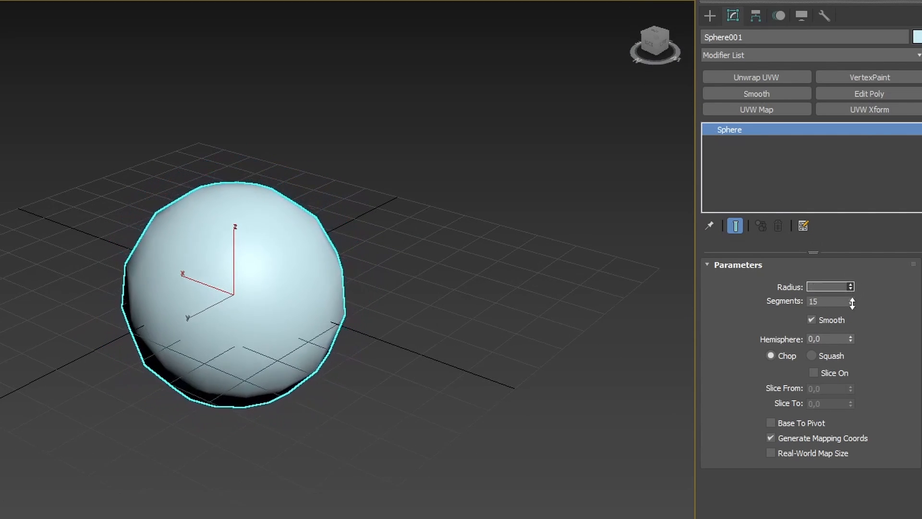
double_click(829, 286)
text(20)
key(Return)
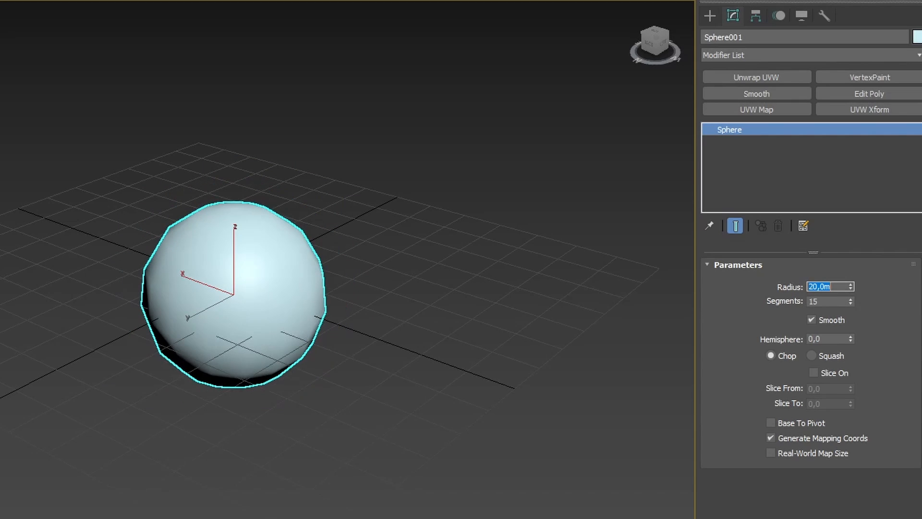
right_click(814, 129)
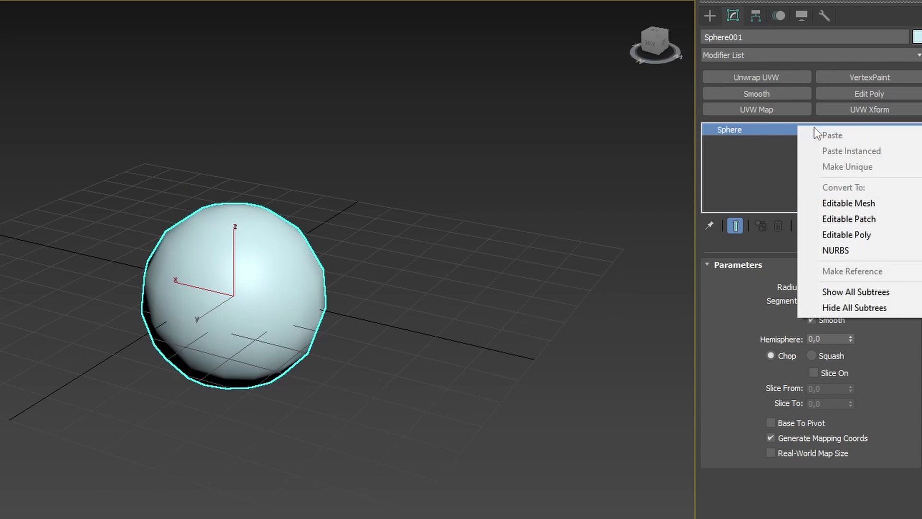
click(841, 202)
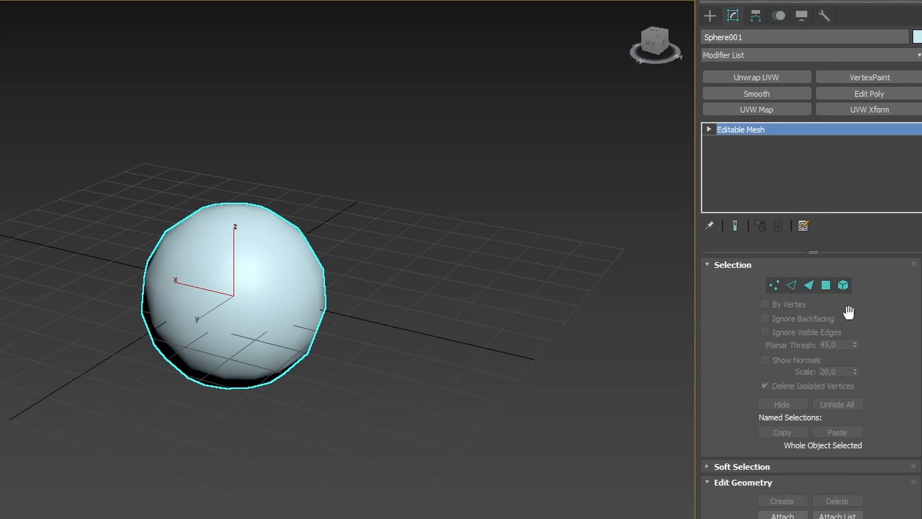
Place a Text shape in the scene reading HELLO THERE.
click(709, 16)
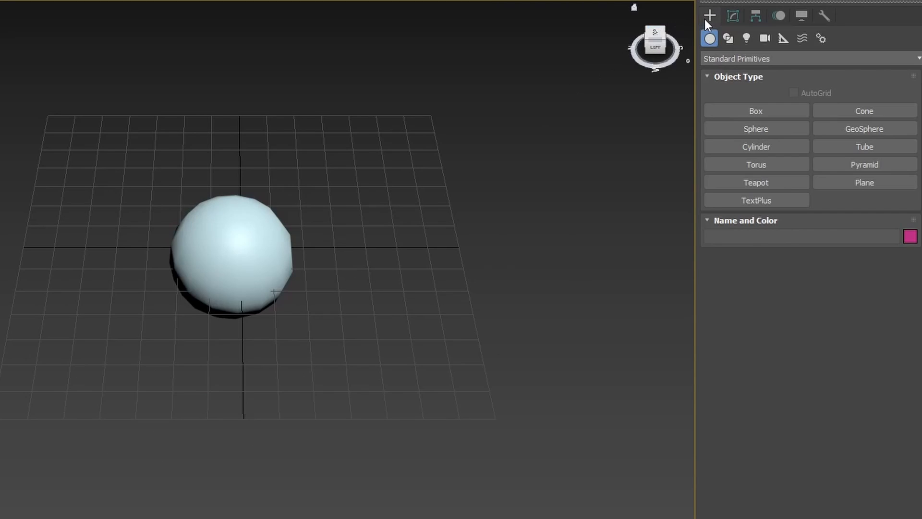
click(728, 38)
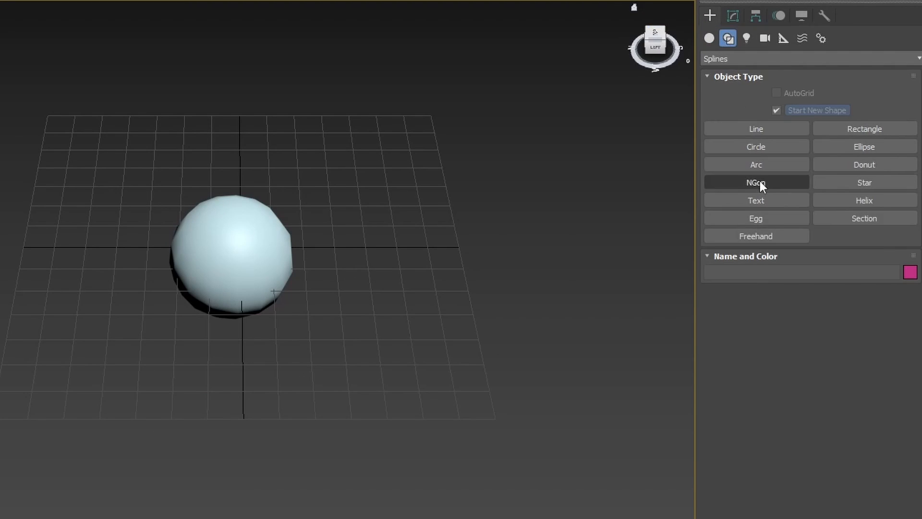
click(756, 201)
drag(110, 356, 500, 386)
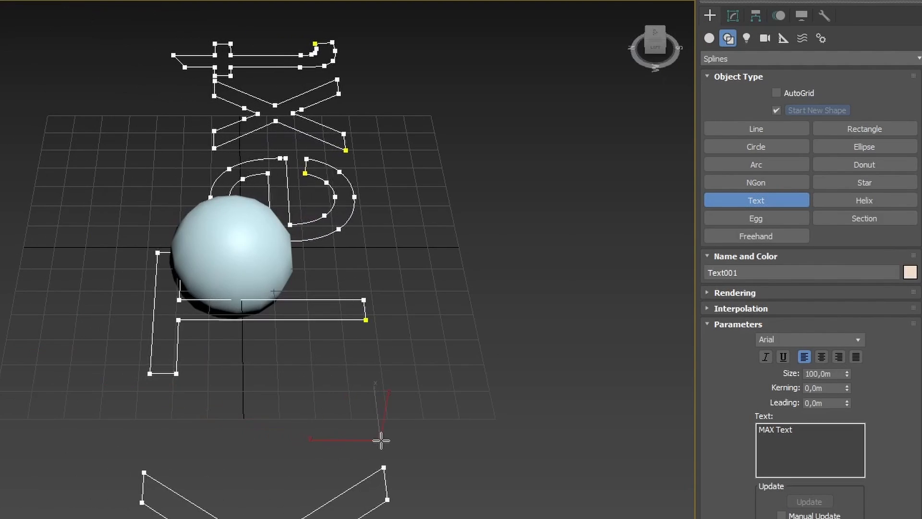
double_click(778, 429)
text(HELLO THERE)
scroll(345, 216, down, 3)
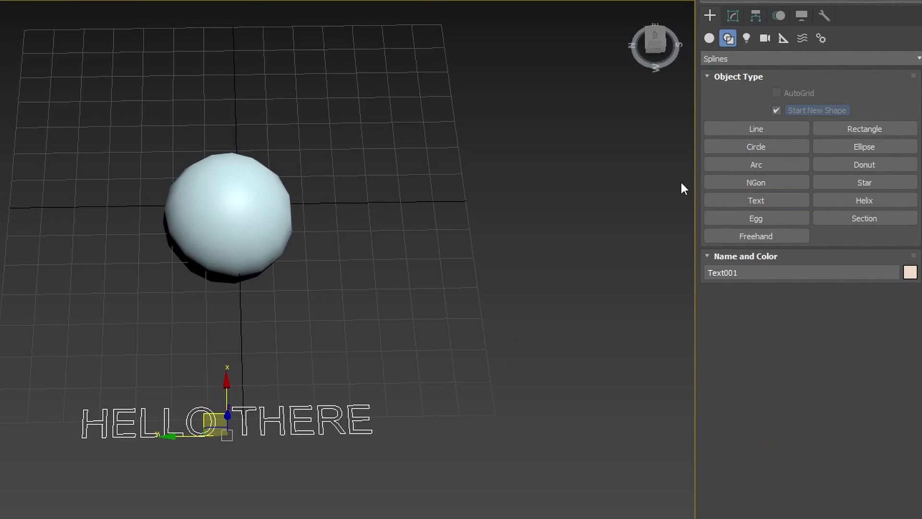
Draw a four-point freehand Line spline across the viewport.
click(755, 128)
click(216, 367)
click(290, 304)
click(426, 268)
click(519, 296)
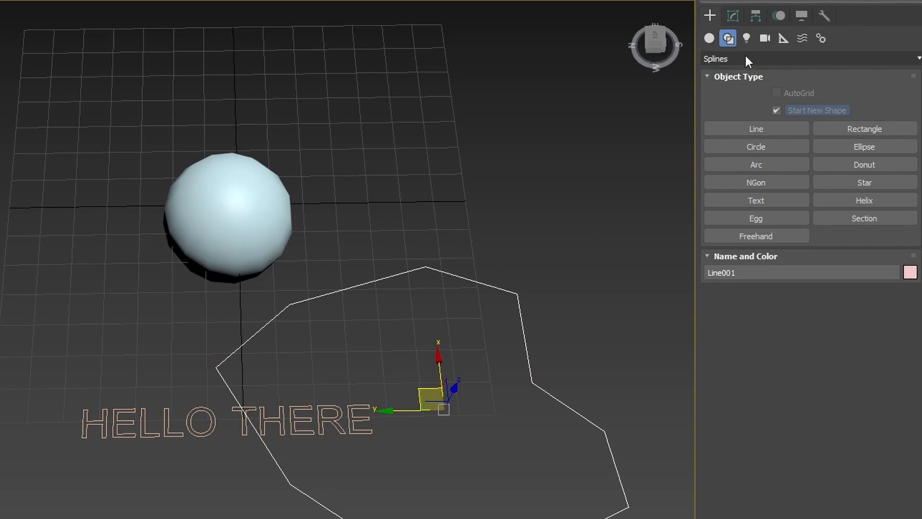
Create a Straight Stair, drawing out its length, width and overall rise.
click(710, 38)
click(727, 58)
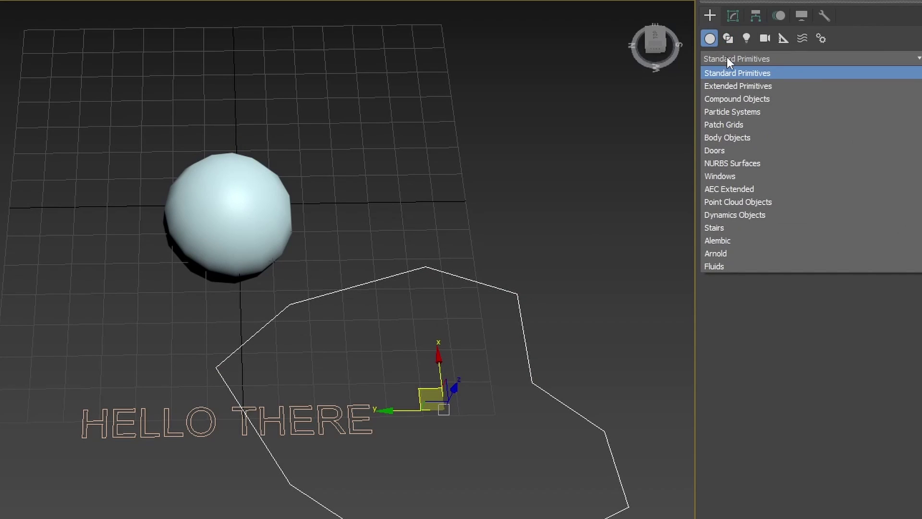
click(734, 226)
click(755, 111)
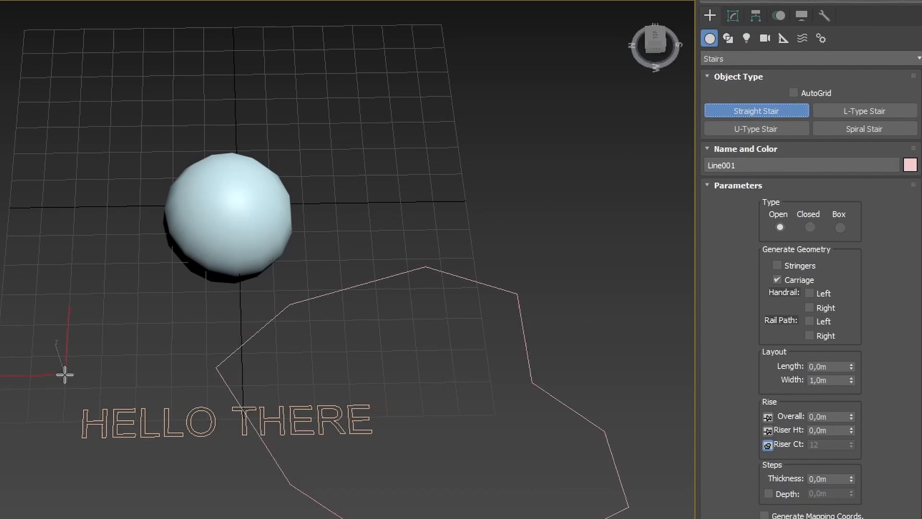
drag(65, 364, 73, 207)
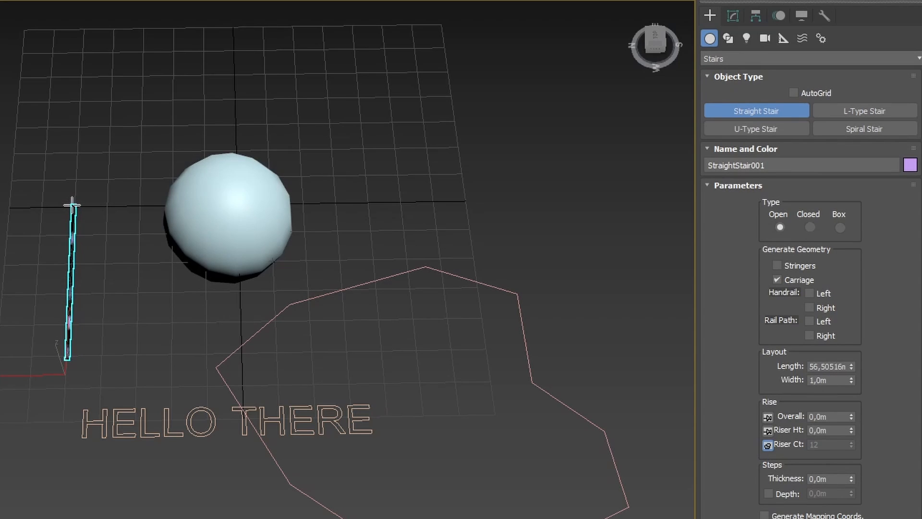
click(135, 151)
alt+middle_drag(130, 194, 115, 216)
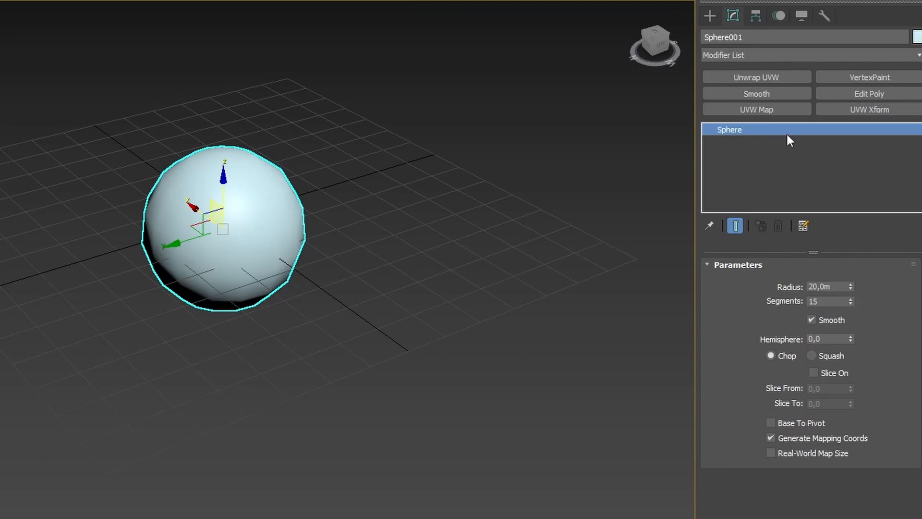
Add an Edit Poly modifier to the sphere and select one vertex at Vertex level.
click(849, 94)
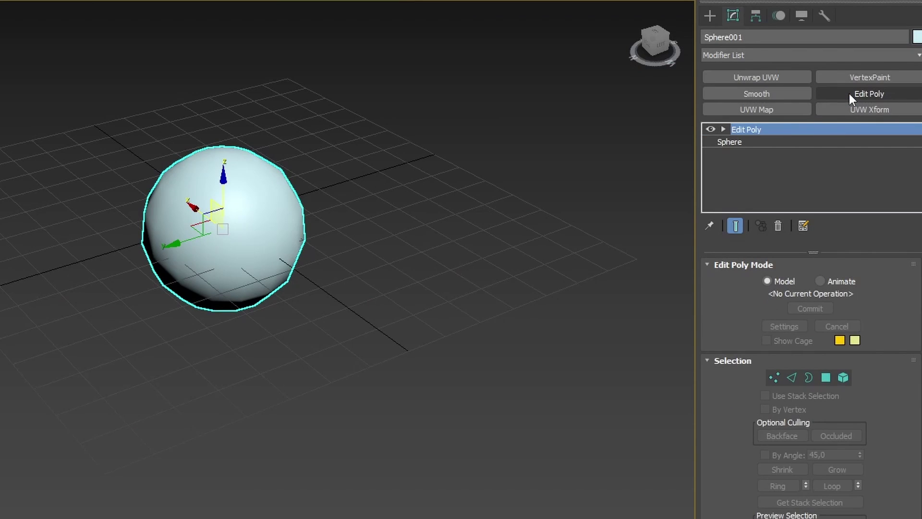
click(724, 130)
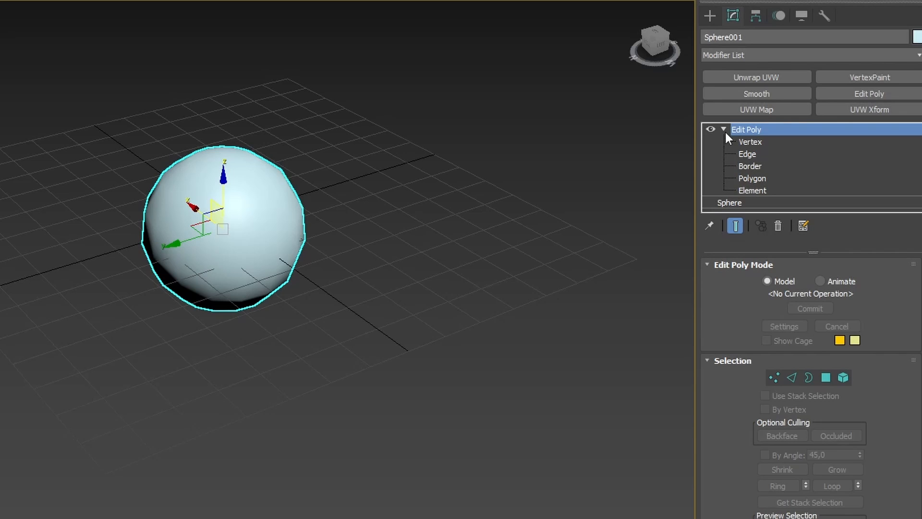
click(752, 142)
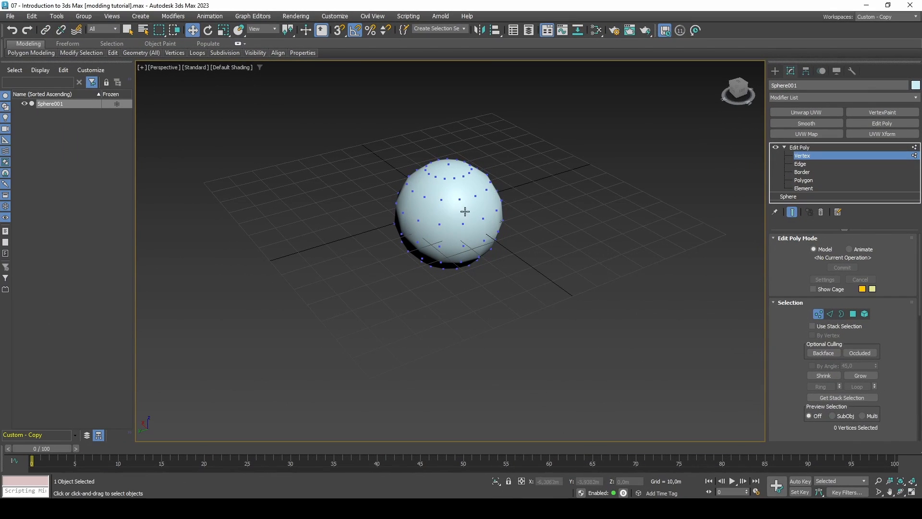
click(441, 222)
scroll(441, 223, up, 2)
scroll(461, 224, up, 2)
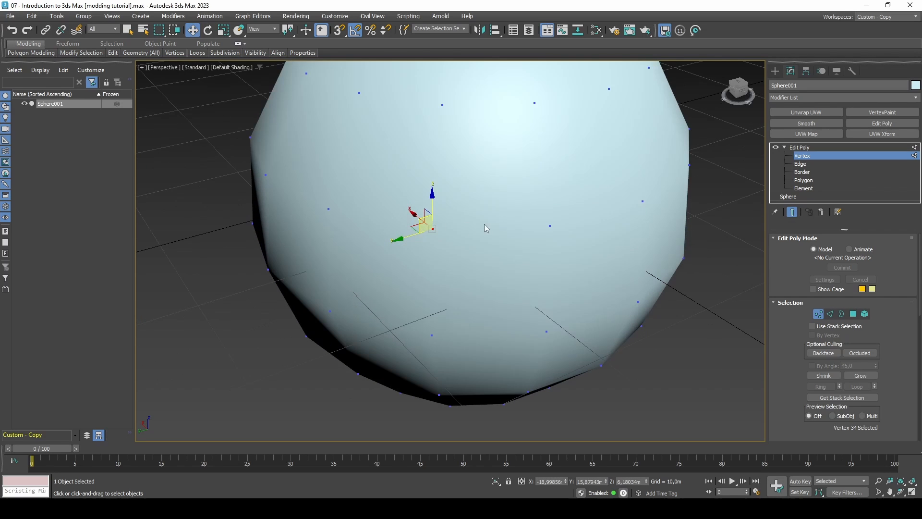
scroll(469, 228, up, 2)
Dent the selected vertex inward, undo it, then pull it outward into a long spike.
click(466, 224)
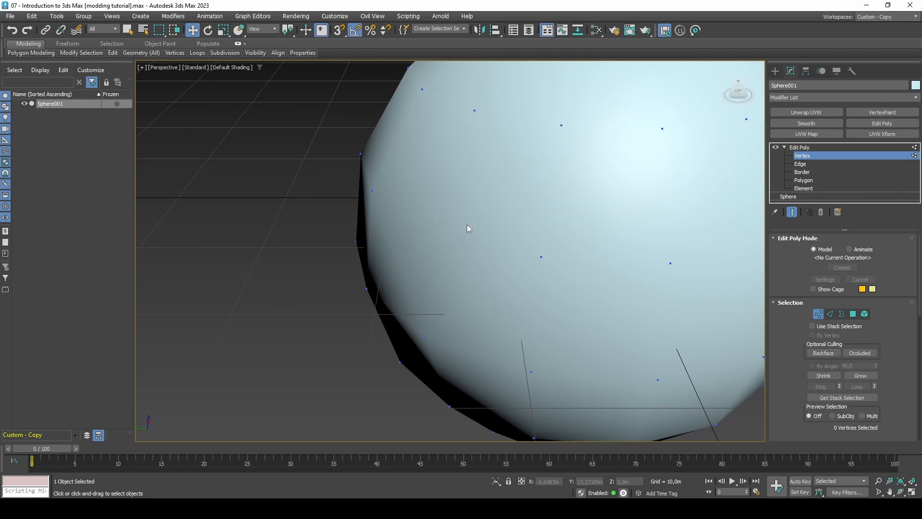
key(ctrl+z)
key(ctrl+y)
key(ctrl+z)
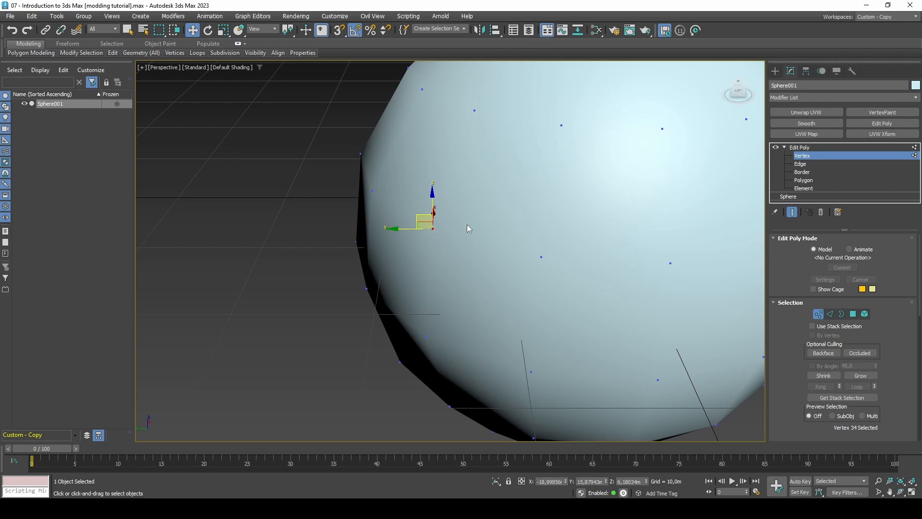
key(ctrl+z)
scroll(467, 224, down, 4)
mouse_move(542, 215)
middle_down()
mouse_move(472, 231)
mouse_move(432, 217)
middle_up()
key(ctrl+z)
alt+middle_drag(392, 246, 404, 259)
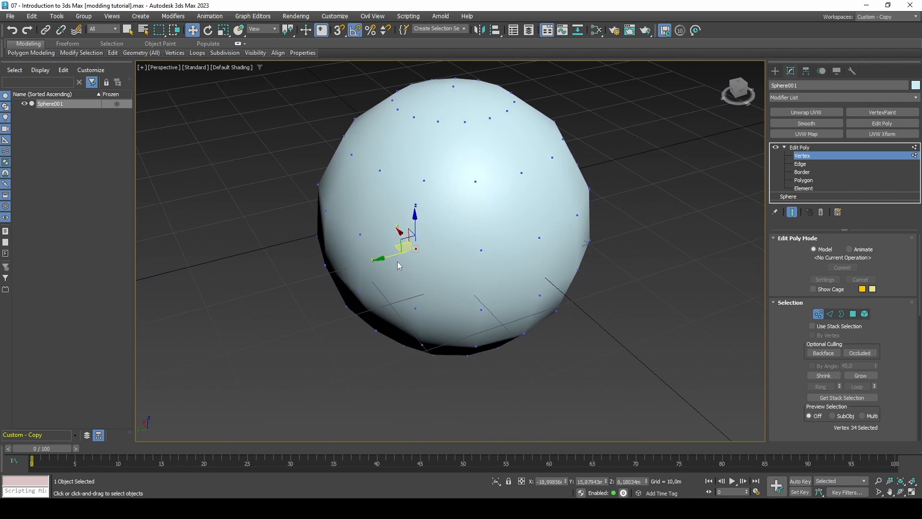
mouse_move(400, 256)
mouse_down()
mouse_move(314, 279)
mouse_move(476, 260)
mouse_up()
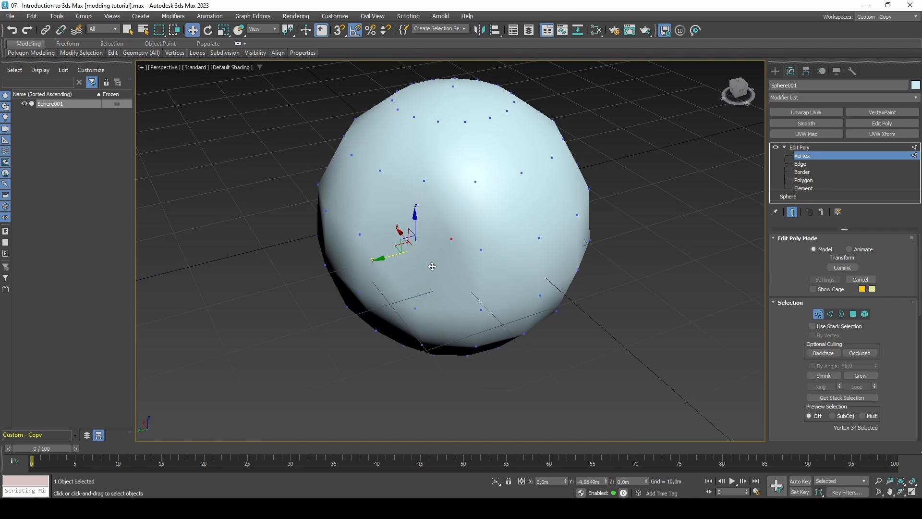
key(ctrl+z)
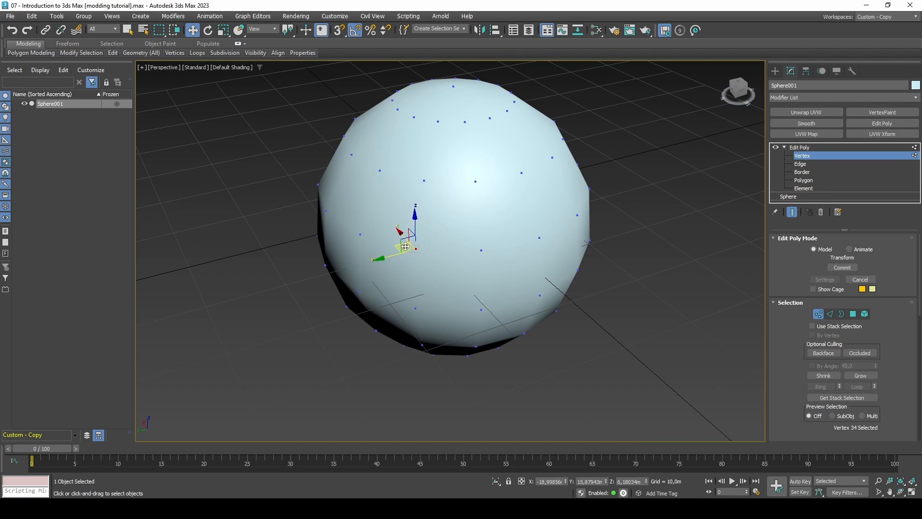
mouse_move(405, 246)
mouse_down()
mouse_move(395, 381)
mouse_move(202, 430)
mouse_up()
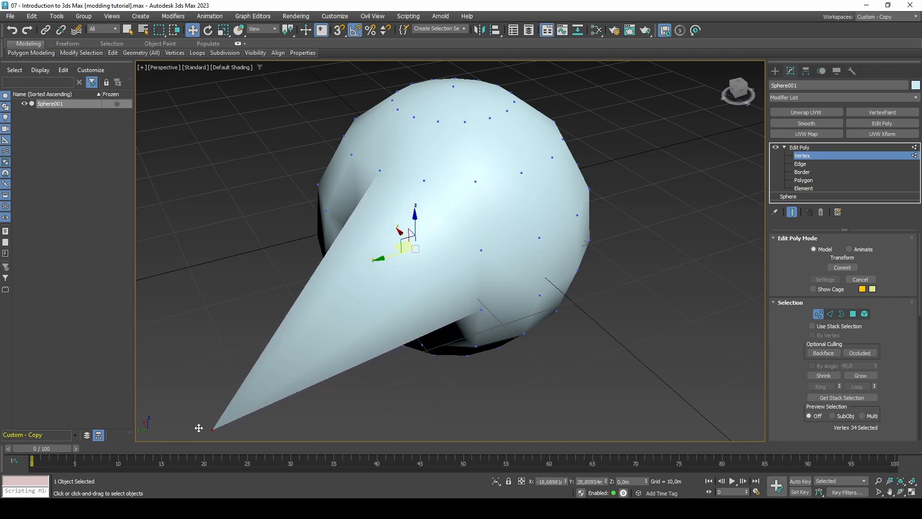
Undo the spike, show edged faces, and delete a horizontal edge loop to split the sphere into dome and bowl.
key(ctrl+z)
click(801, 164)
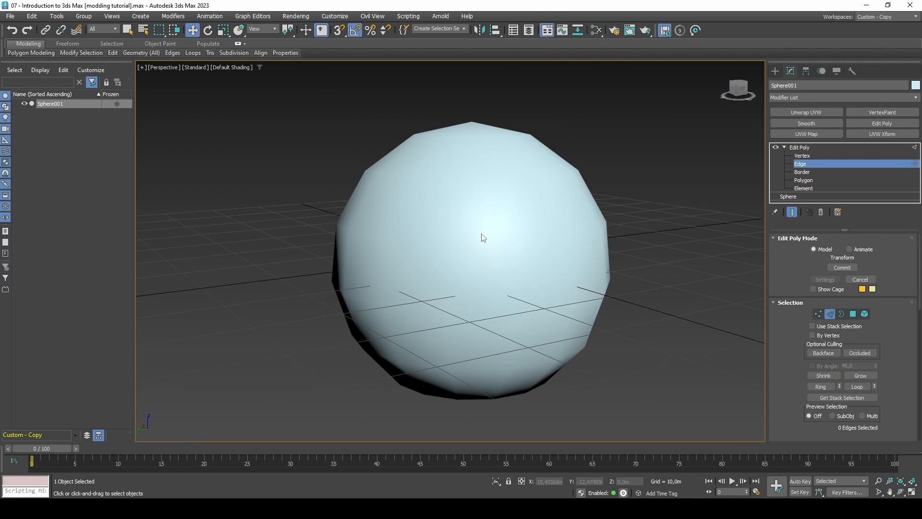
mouse_move(484, 238)
alt+middle_down()
mouse_move(477, 258)
mouse_move(480, 244)
alt+middle_up()
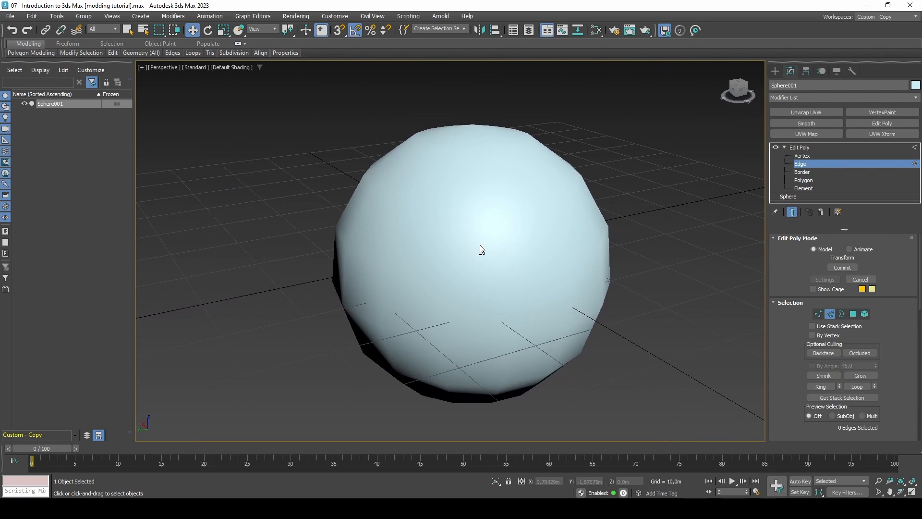
key(F4)
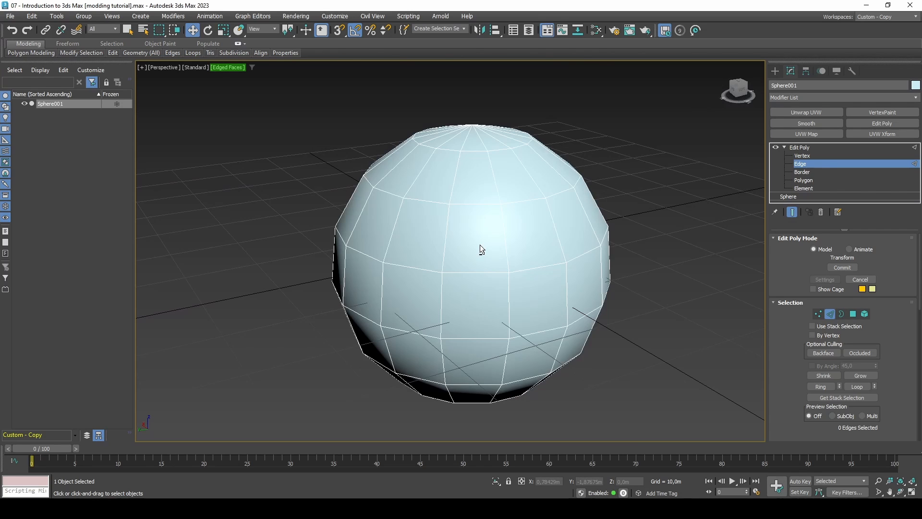
double_click(414, 332)
key(Delete)
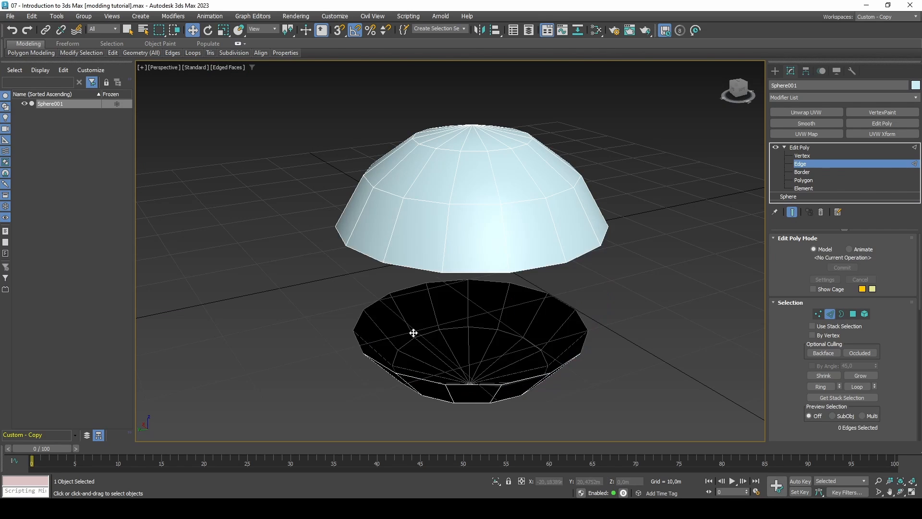
mouse_move(414, 333)
alt+middle_down()
mouse_move(424, 288)
mouse_move(476, 324)
alt+middle_up()
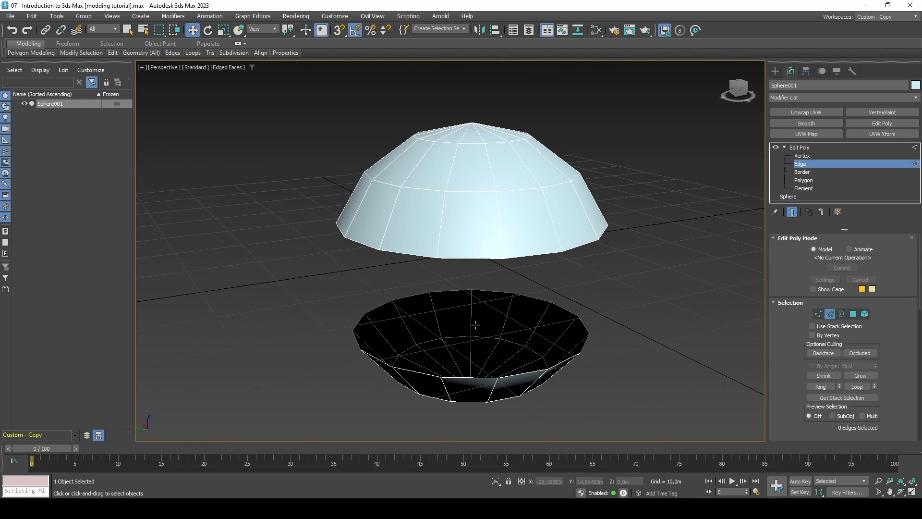
At Border level, cap the open rim of the lower bowl with a flat face.
click(840, 315)
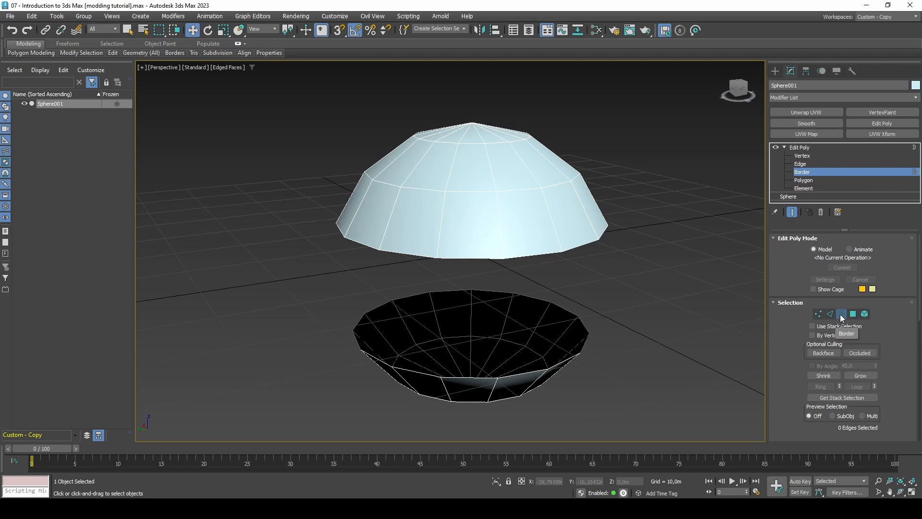
click(520, 367)
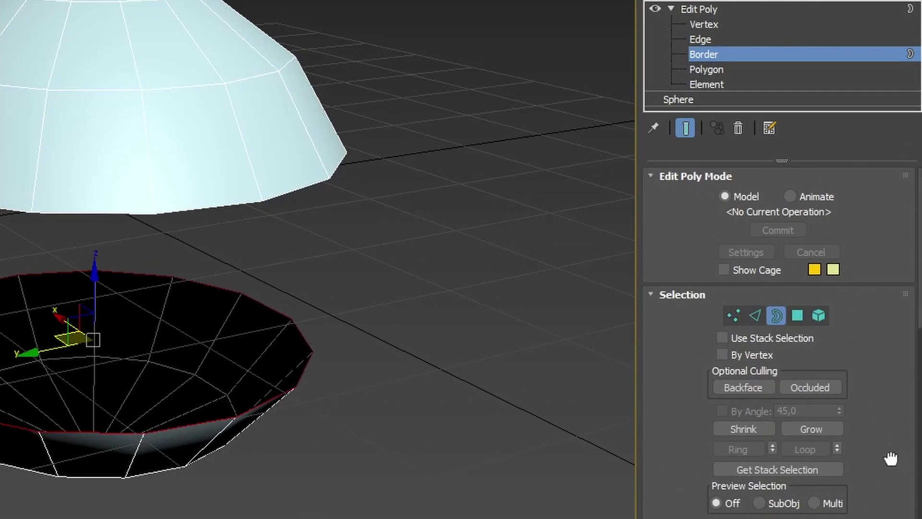
drag(896, 389, 896, 263)
drag(878, 224, 877, 193)
click(823, 346)
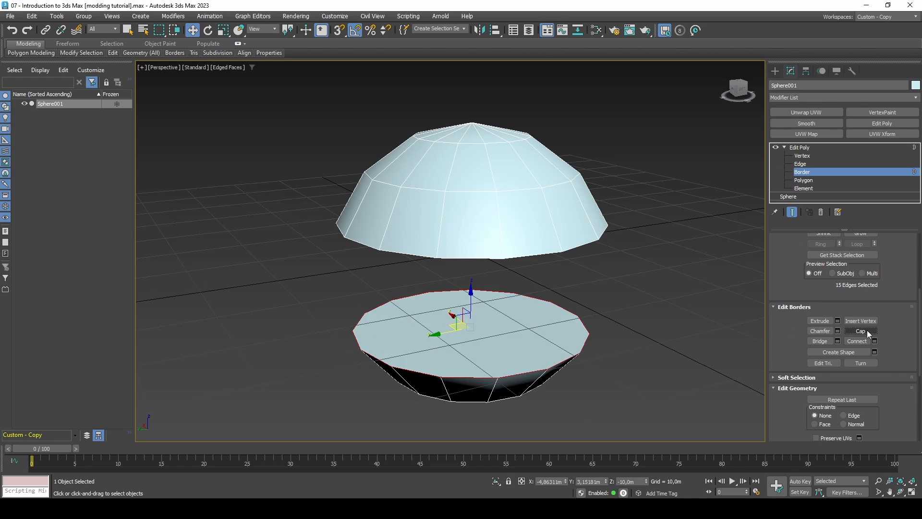
Cap the open rim of the upper dome, closing it into a solid half.
mouse_move(559, 336)
alt+middle_down()
mouse_move(553, 367)
mouse_move(553, 292)
alt+middle_up()
click(583, 232)
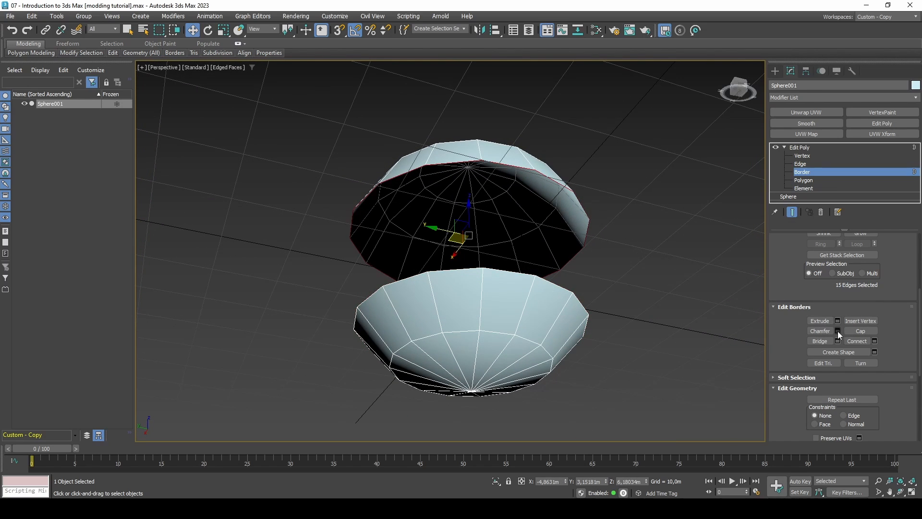
click(859, 331)
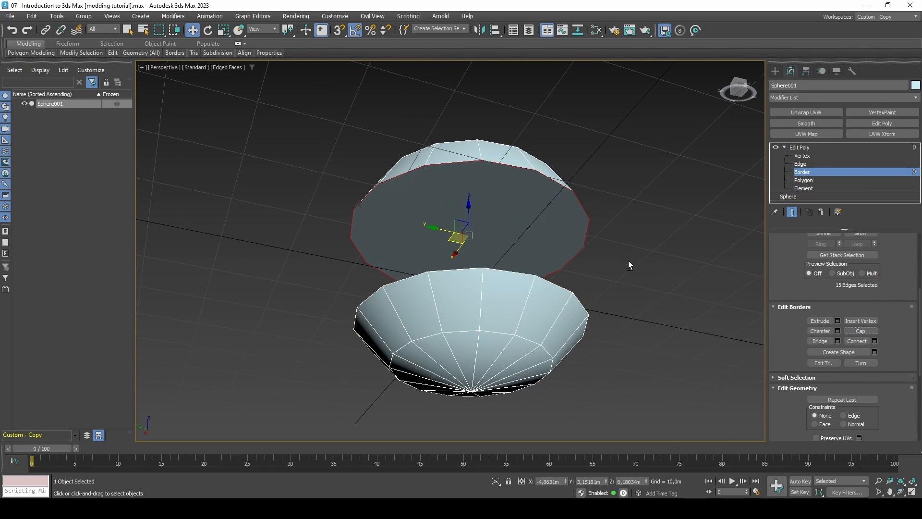
alt+middle_drag(627, 262, 610, 315)
scroll(791, 377, up, 3)
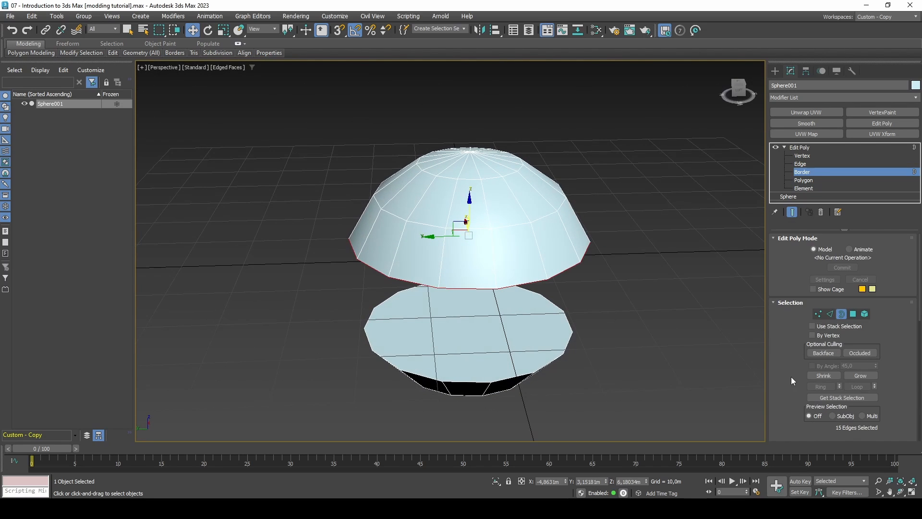
At Polygon level, select a single face on the upper dome.
click(853, 315)
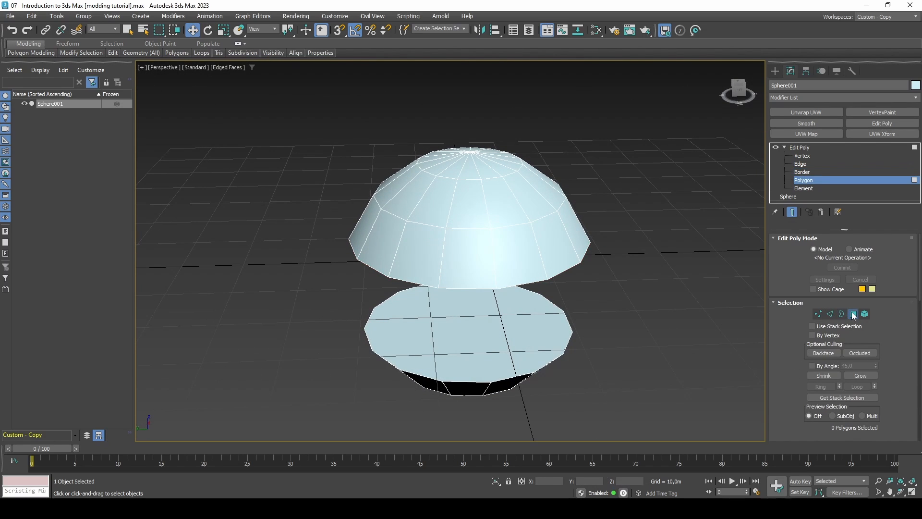
click(544, 337)
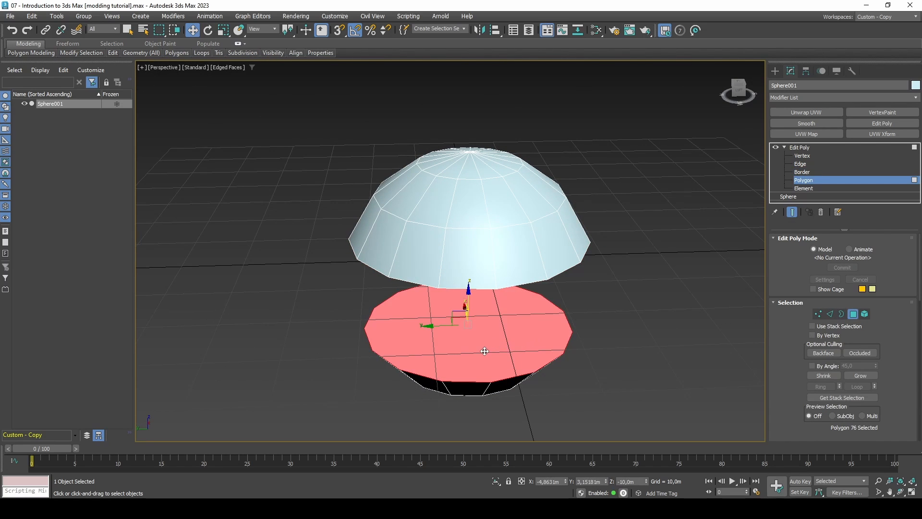
alt+middle_drag(490, 349, 497, 336)
scroll(490, 338, up, 2)
scroll(490, 338, up, 2)
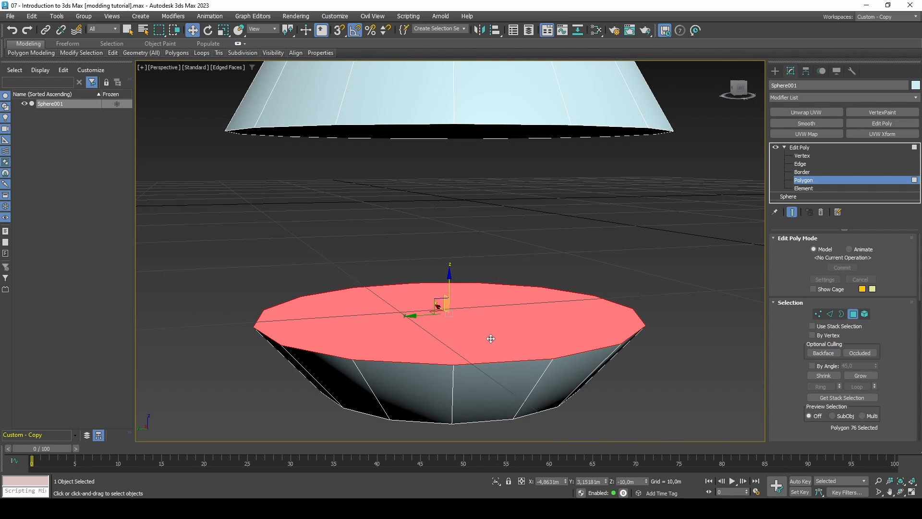
scroll(491, 338, down, 1)
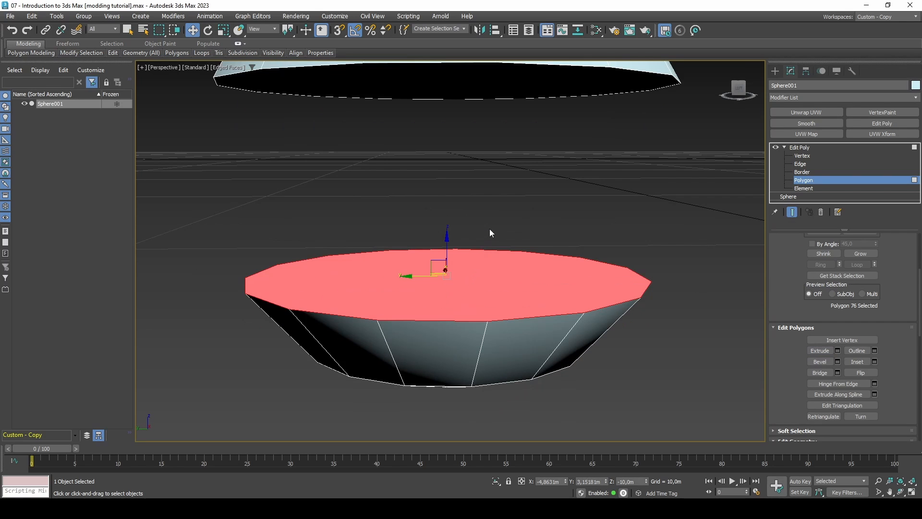
middle_drag(489, 229, 482, 302)
click(482, 302)
scroll(462, 217, down, 2)
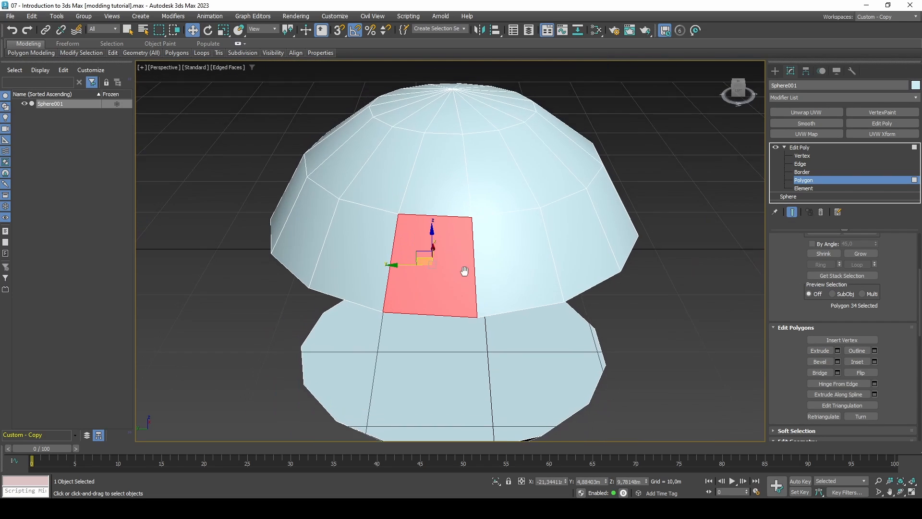
alt+middle_drag(461, 216, 455, 207)
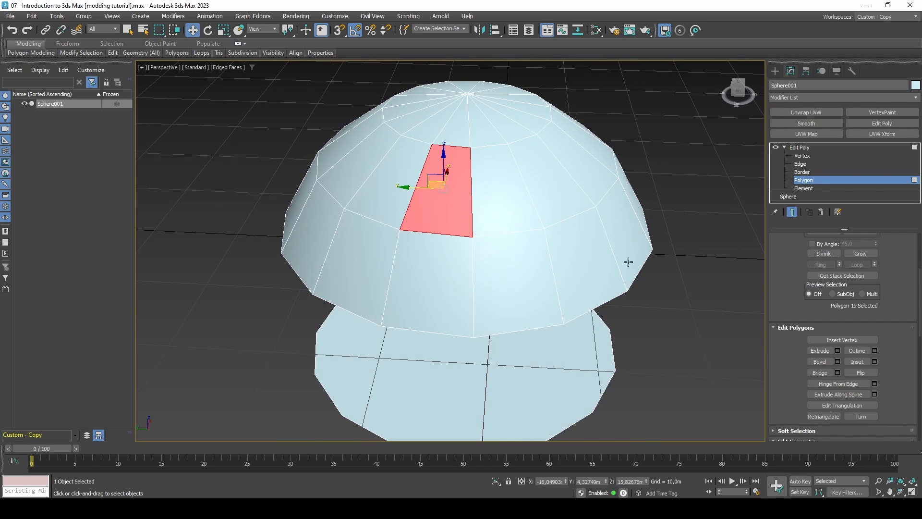
Extrude the face inward, inset it, then extrude it outward into a tall rectangular block.
click(819, 350)
drag(460, 189, 456, 210)
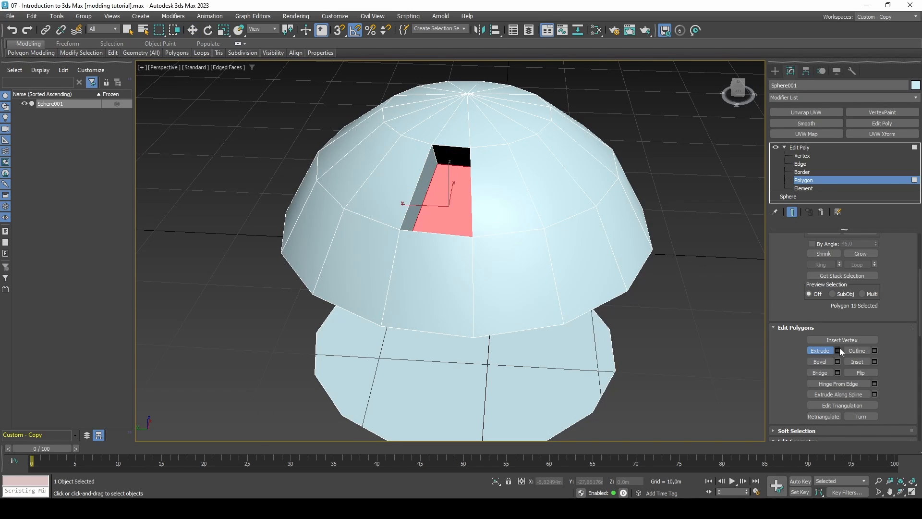
click(855, 361)
drag(457, 195, 454, 193)
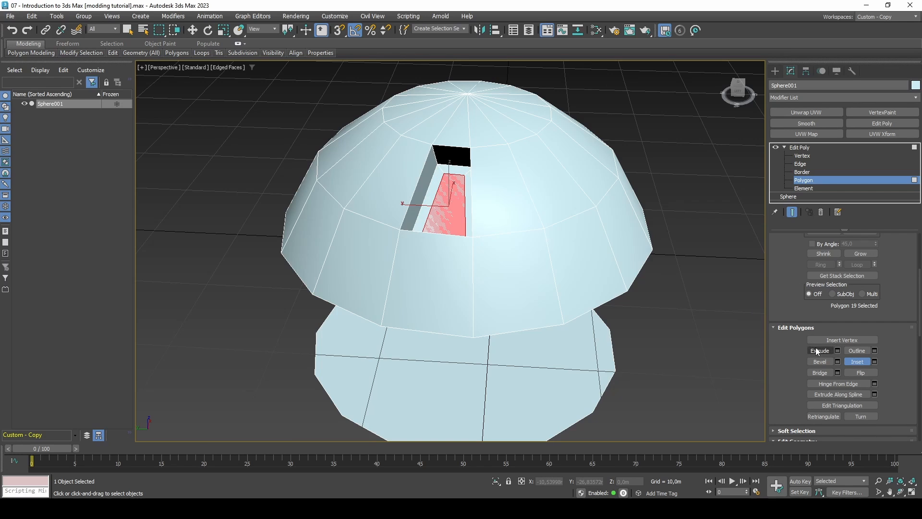
click(820, 350)
drag(459, 211, 453, 165)
alt+middle_drag(461, 181, 492, 191)
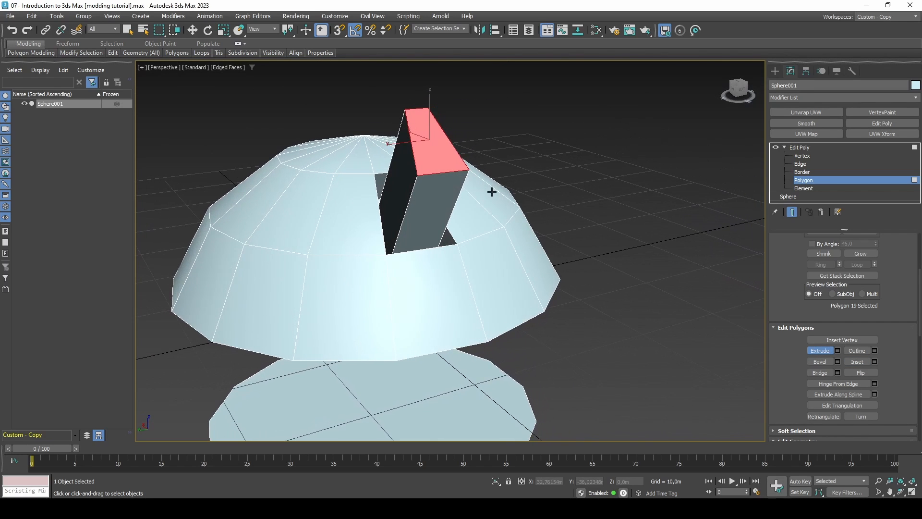
Exit Extrude and select only the extruded block's faces at Polygon level.
key(w)
click(809, 188)
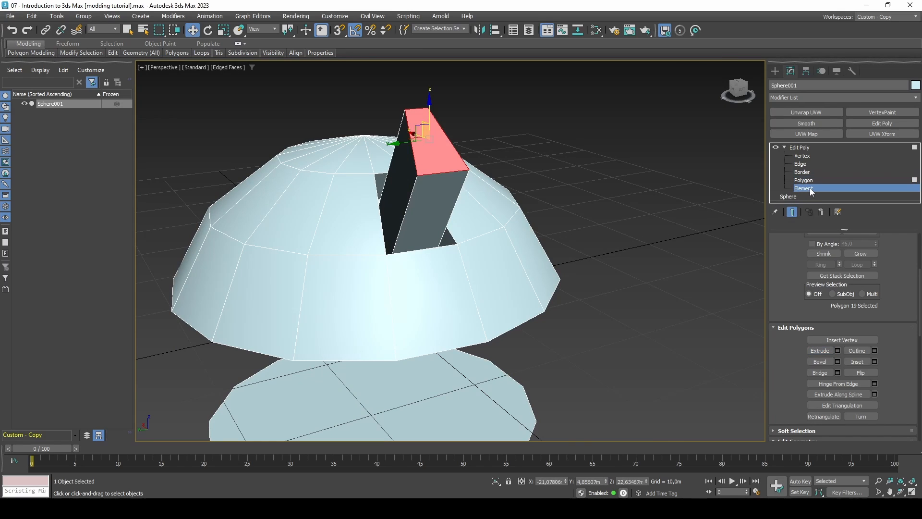
click(524, 256)
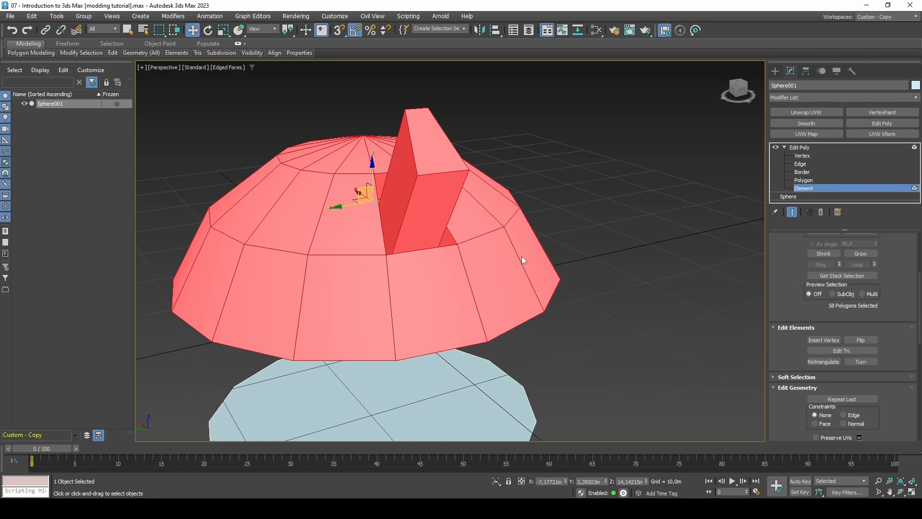
click(826, 180)
middle_drag(483, 224, 590, 227)
click(537, 162)
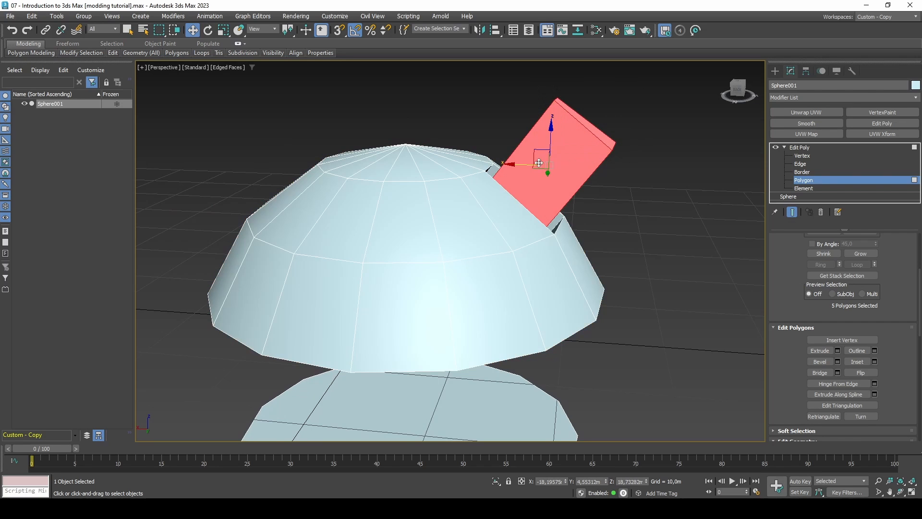
scroll(880, 324, down, 3)
scroll(879, 266, down, 2)
Detach the block to its own element and verify dome and block select separately at Element level.
click(877, 374)
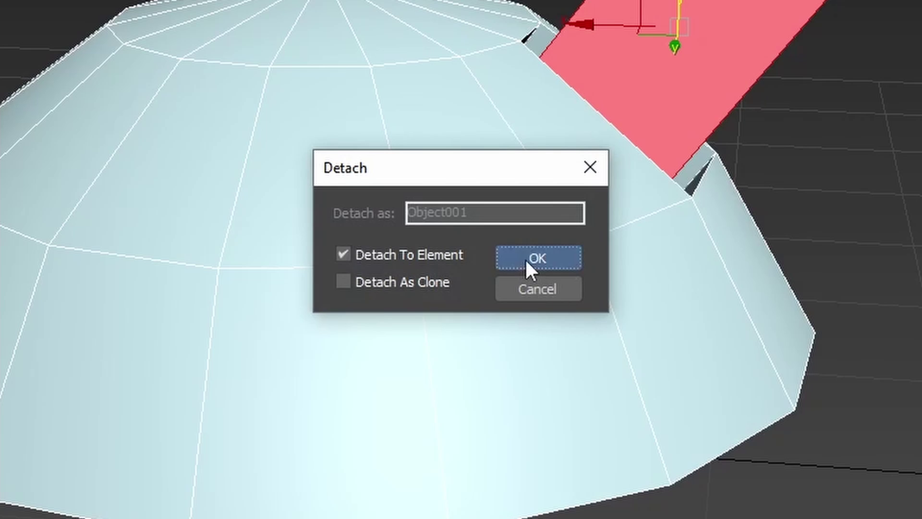
click(531, 259)
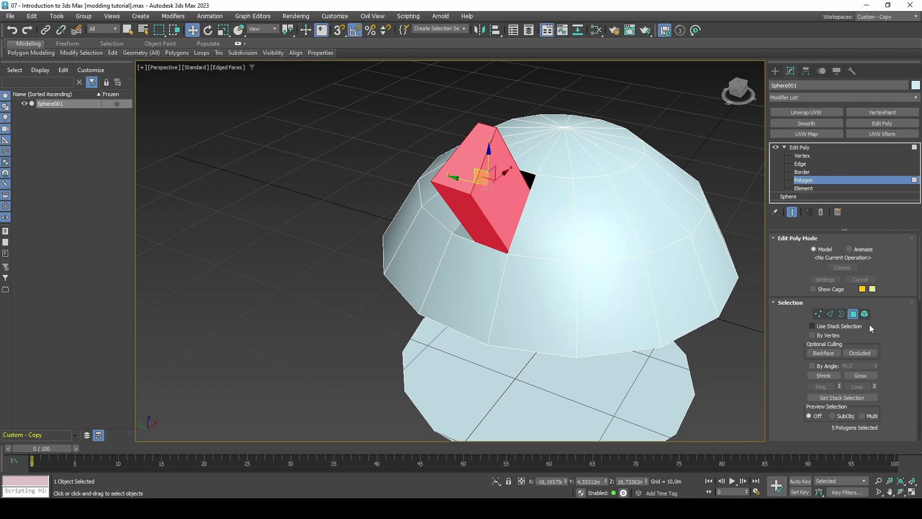
key(5)
click(608, 119)
click(592, 166)
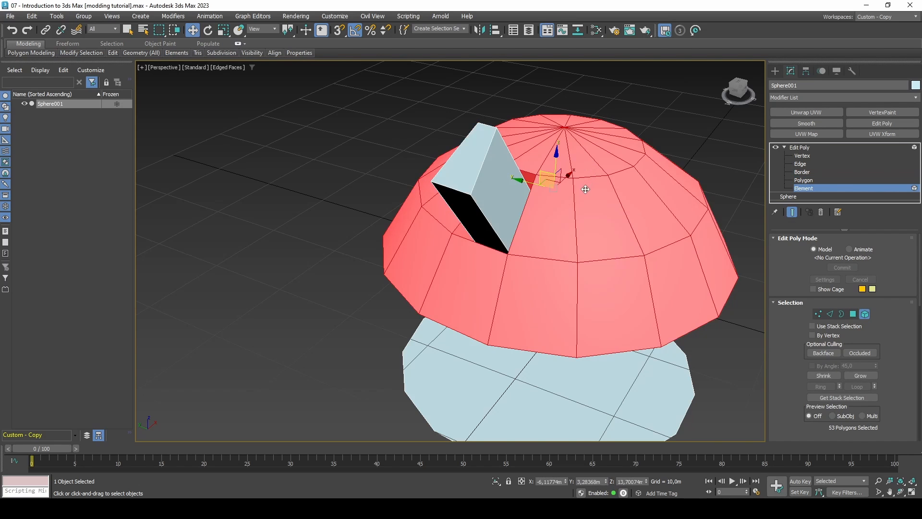
alt+middle_drag(593, 166, 632, 205)
click(637, 198)
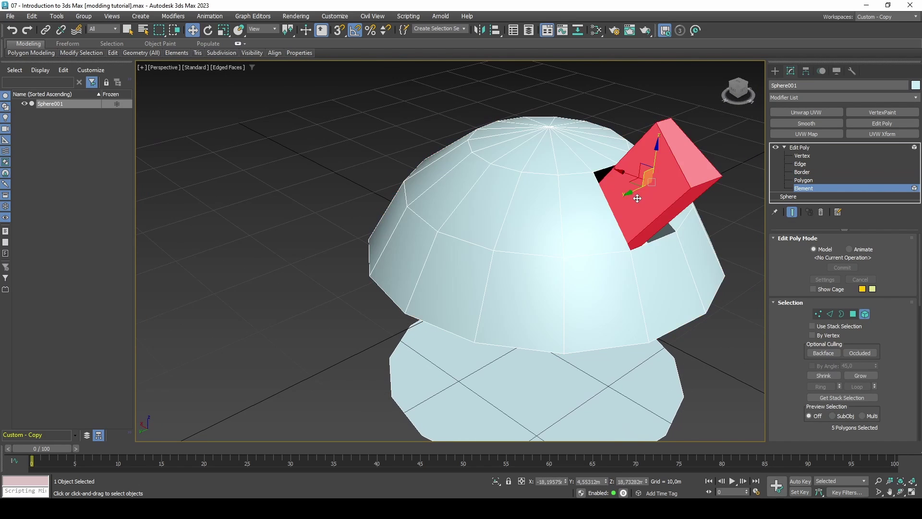
click(587, 234)
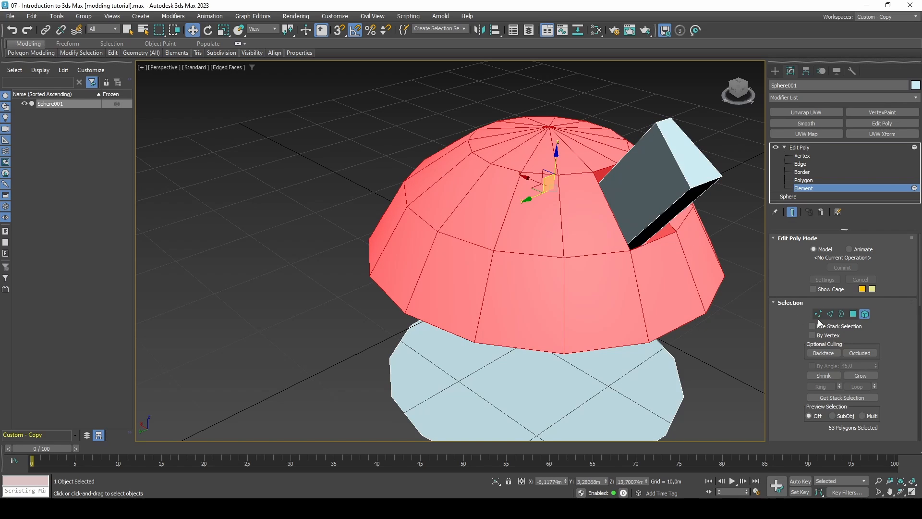
Select all vertices and weld them to merge overlapping ones.
click(819, 314)
middle_drag(684, 251, 591, 231)
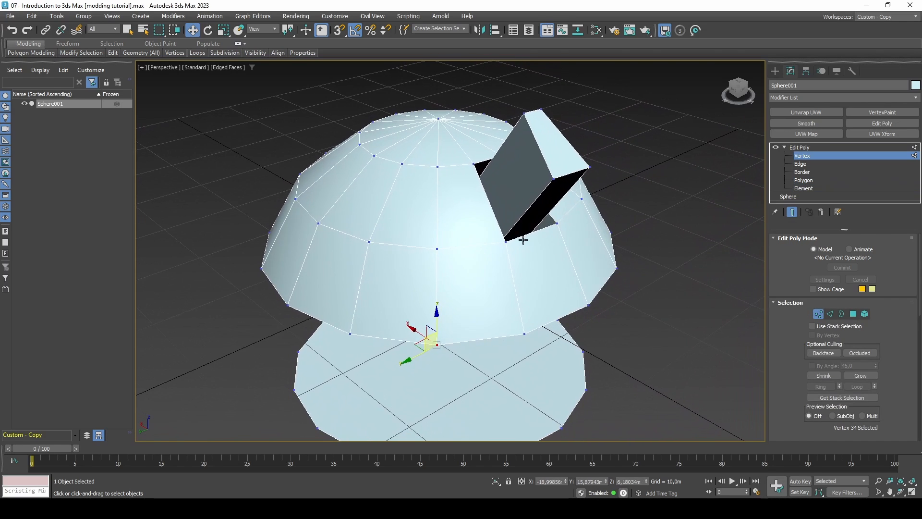
key(ctrl+a)
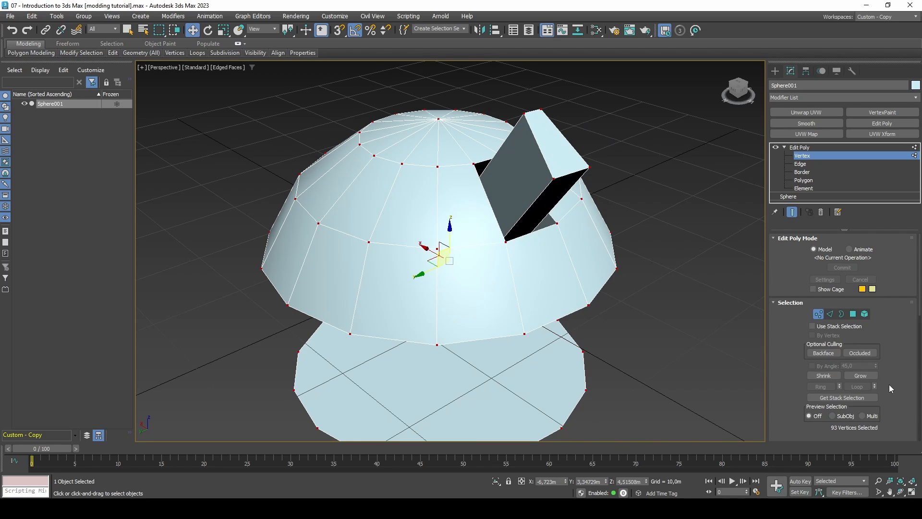
scroll(890, 384, down, 3)
scroll(888, 324, down, 3)
click(873, 316)
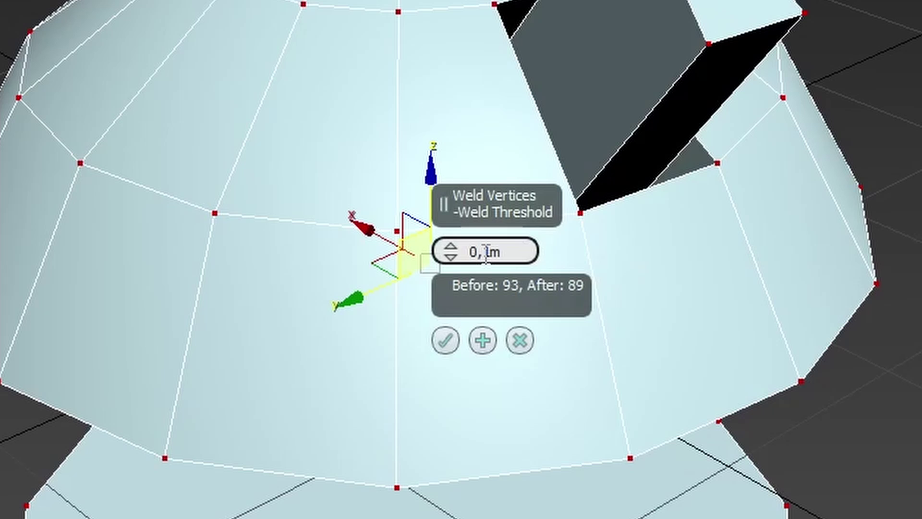
text(00)
click(446, 340)
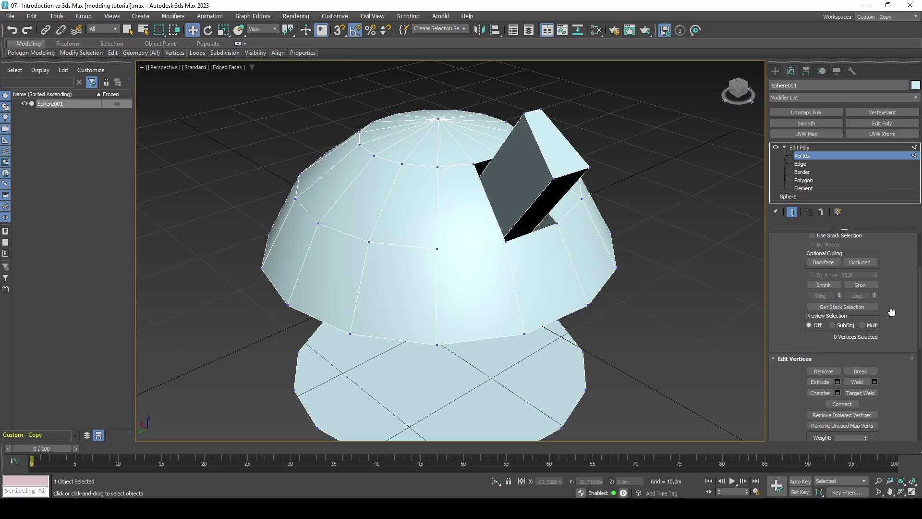
scroll(888, 397, up, 3)
At Element level select the dome with its block, then orbit around the split sphere.
key(5)
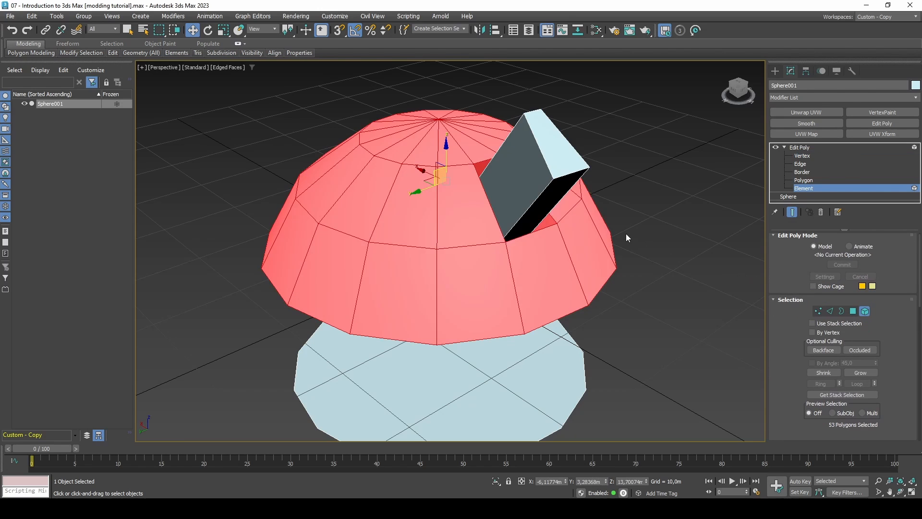
ctrl+click(541, 202)
click(490, 343)
key(ctrl+z)
middle_drag(485, 304, 490, 263)
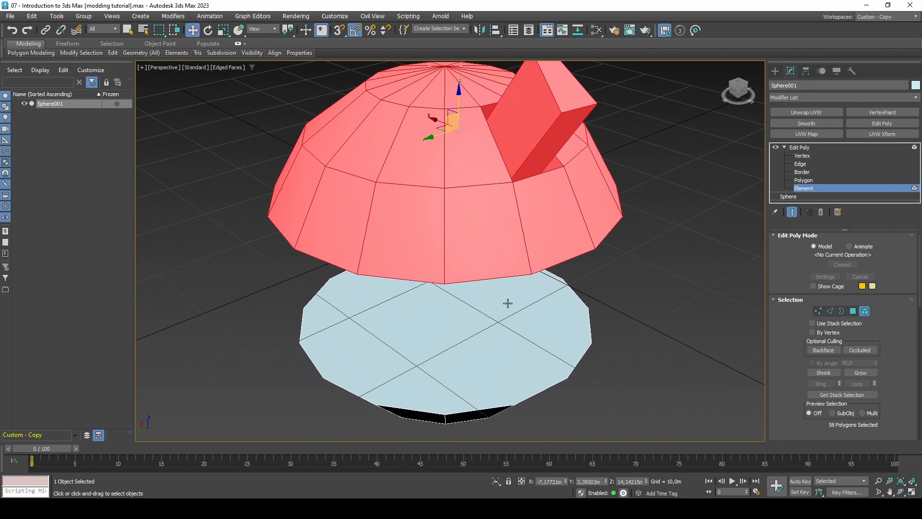
alt+middle_drag(508, 305, 412, 298)
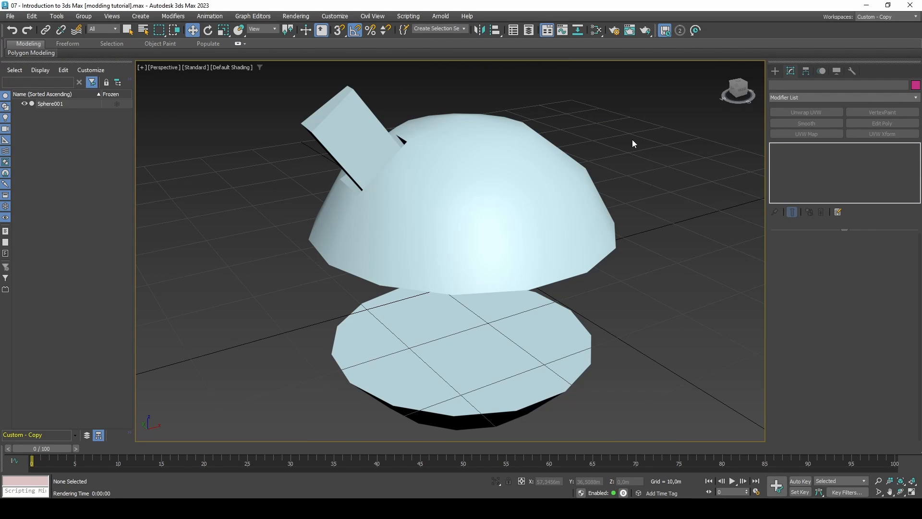
Render the Perspective view and toggle the alpha channel display on and off.
key(shift+q)
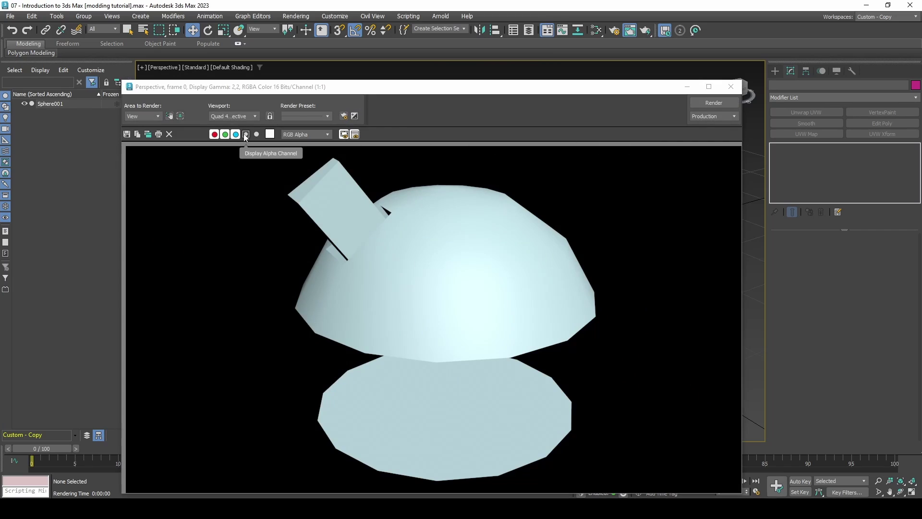
click(246, 134)
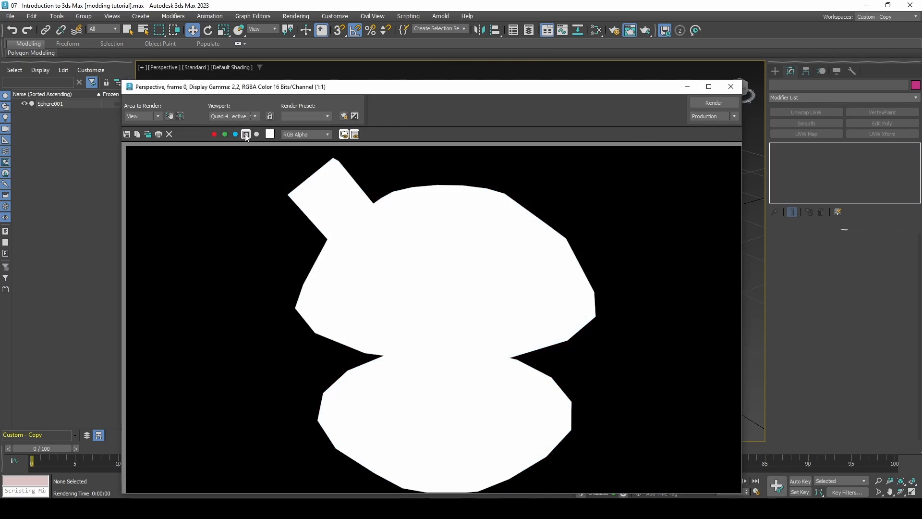
click(246, 135)
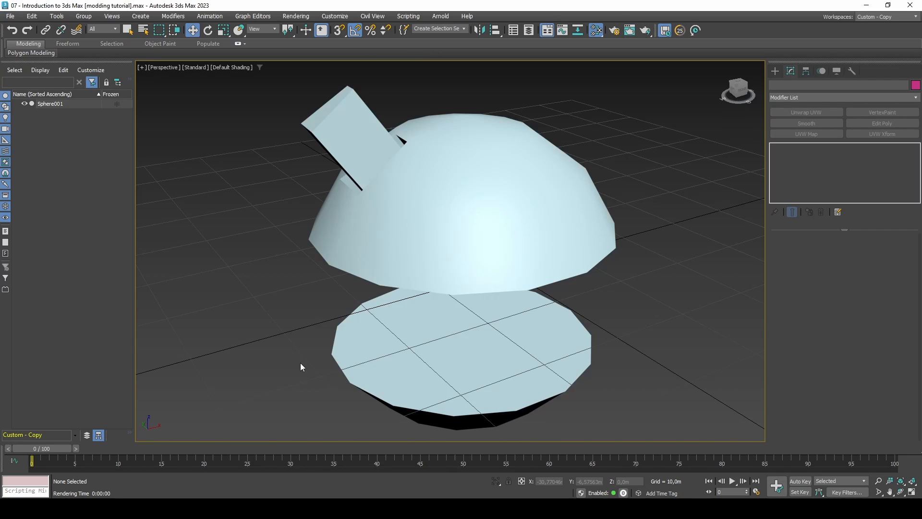
Create a Standard (Legacy) material, assign it to the split sphere and sharpen its specular highlight.
key(m)
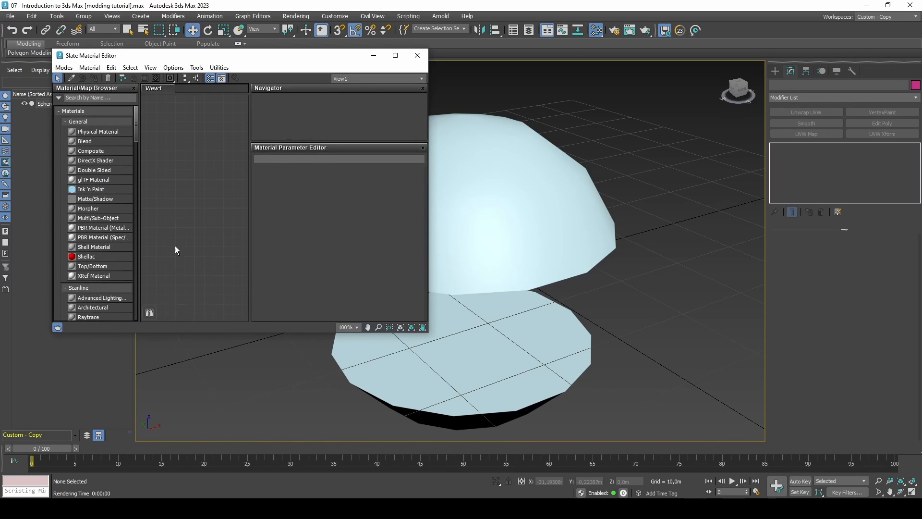
scroll(115, 274, down, 3)
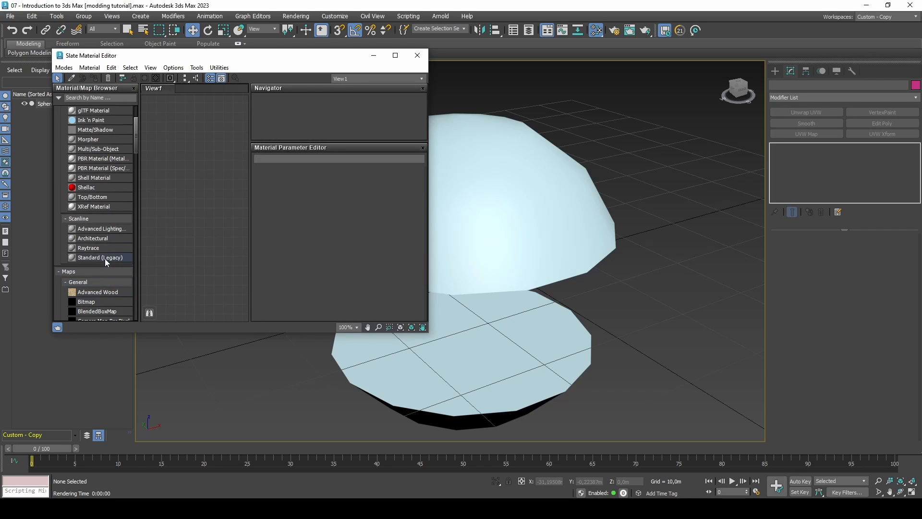
mouse_move(105, 259)
mouse_down()
mouse_move(196, 207)
mouse_move(196, 168)
mouse_up()
click(189, 198)
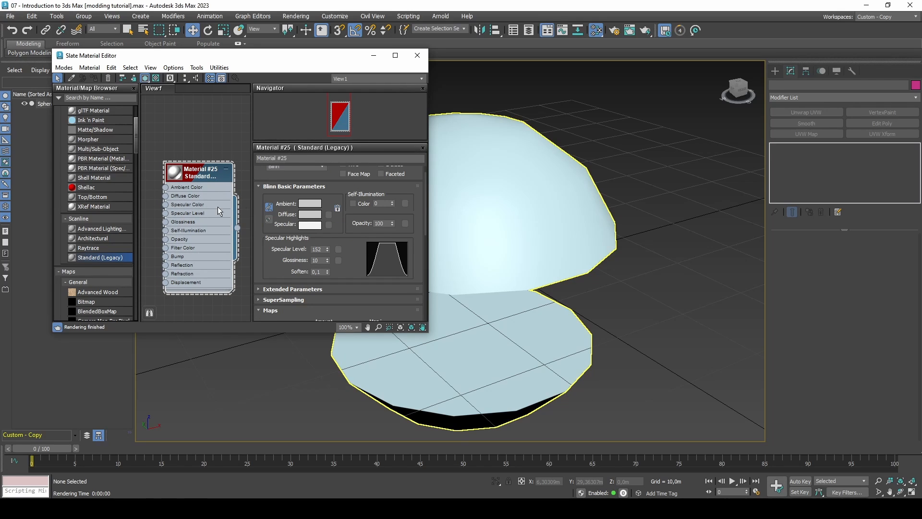
click(456, 200)
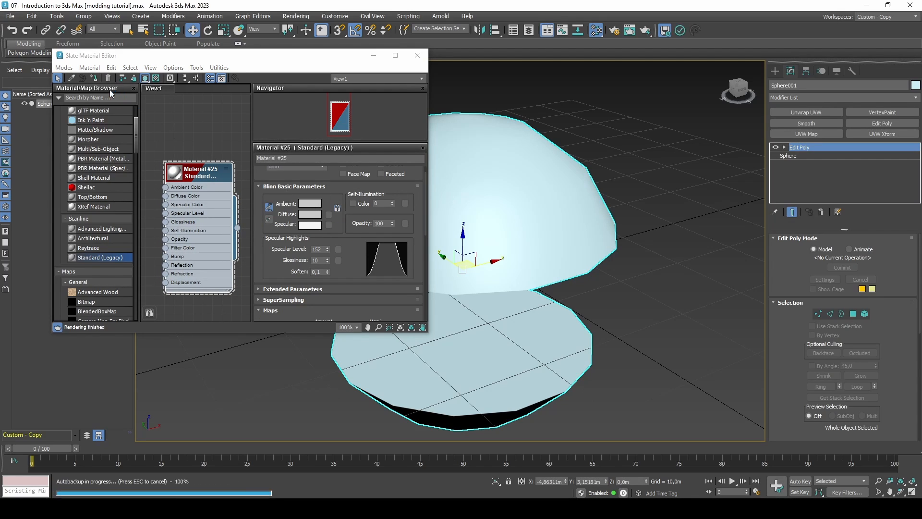
click(94, 79)
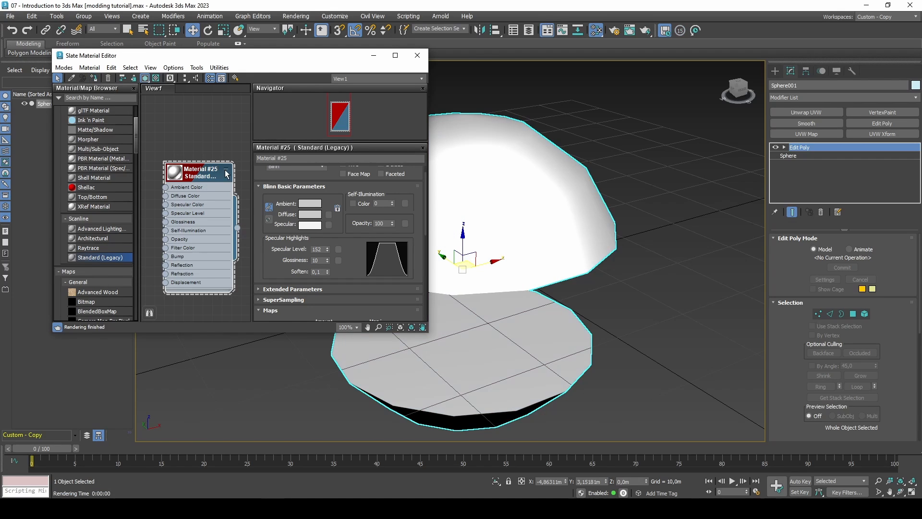
drag(327, 259, 331, 219)
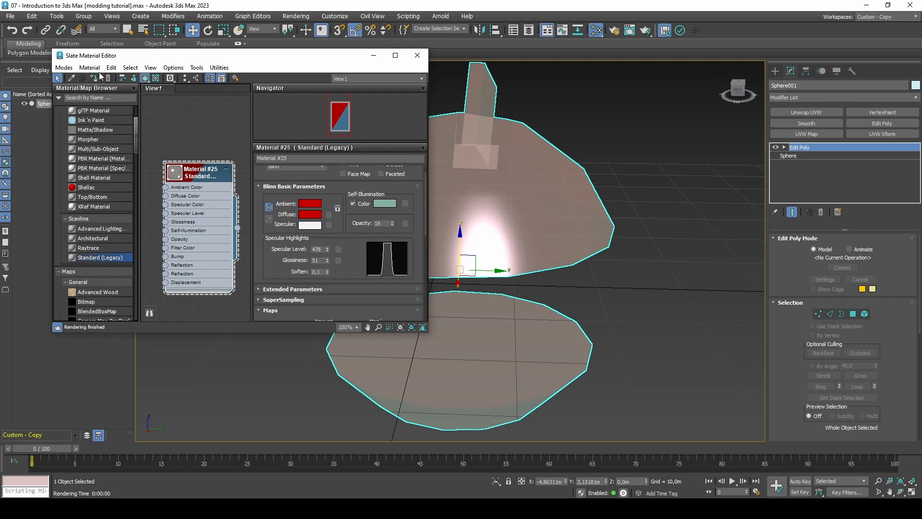
click(64, 68)
Pick the sphere's material into the compact Material Editor and raise its Glossiness to 77.
click(101, 78)
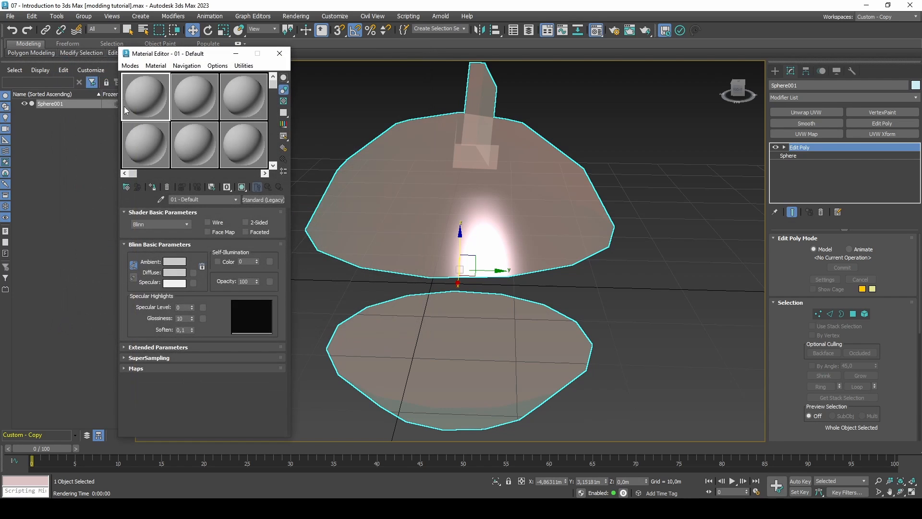
click(161, 199)
click(344, 183)
scroll(194, 262, down, 2)
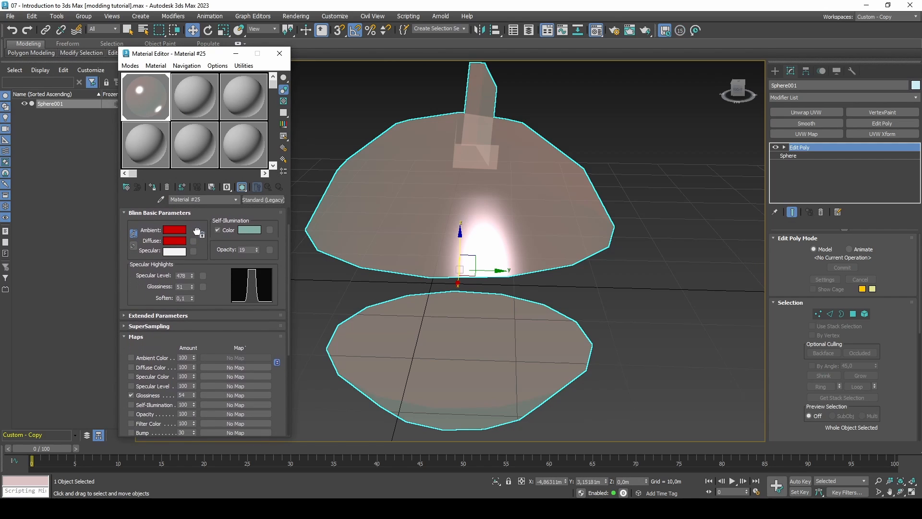
mouse_move(192, 288)
mouse_down()
mouse_move(194, 267)
mouse_move(199, 276)
mouse_up()
click(10, 16)
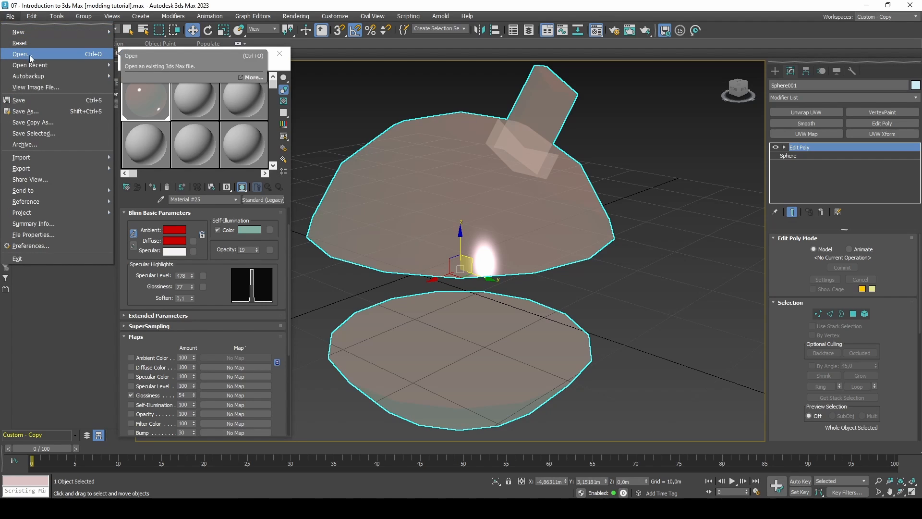
mouse_move(30, 64)
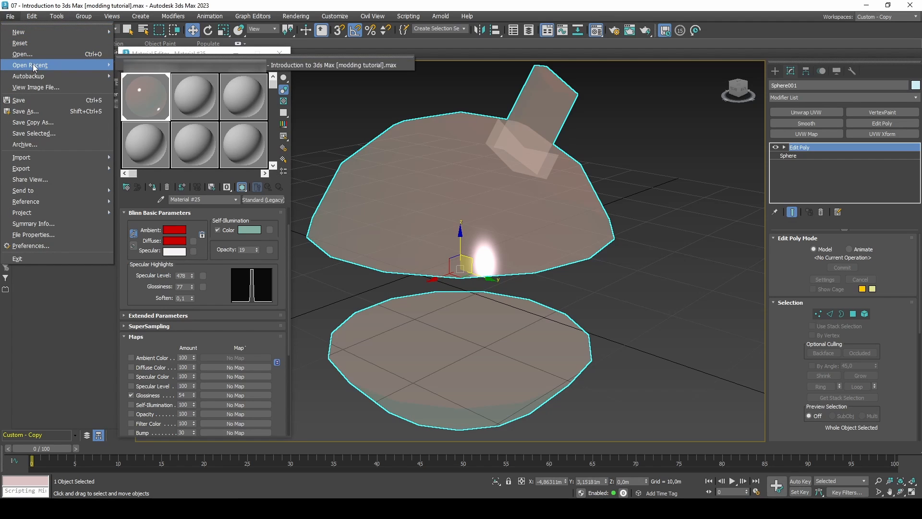
Set Recent Files in File Menu to 25 in the Files preferences and apply.
key(Escape)
click(10, 16)
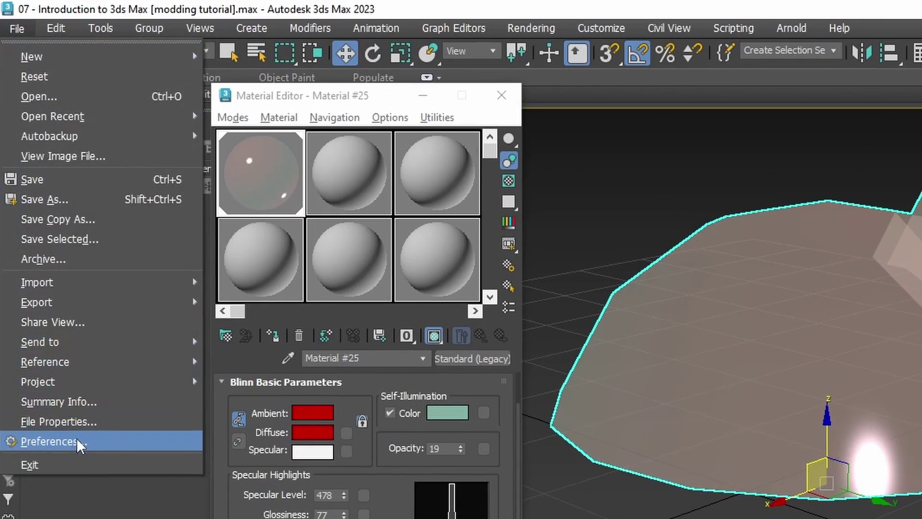
click(41, 332)
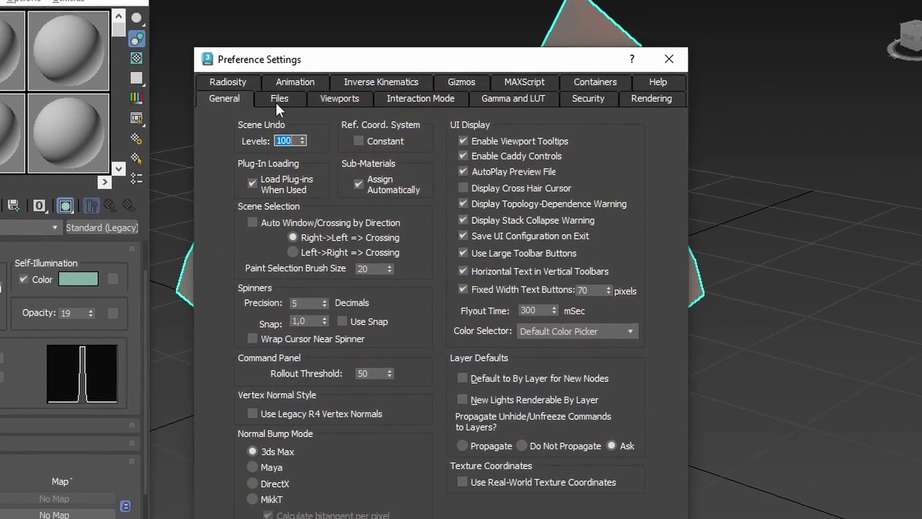
click(122, 51)
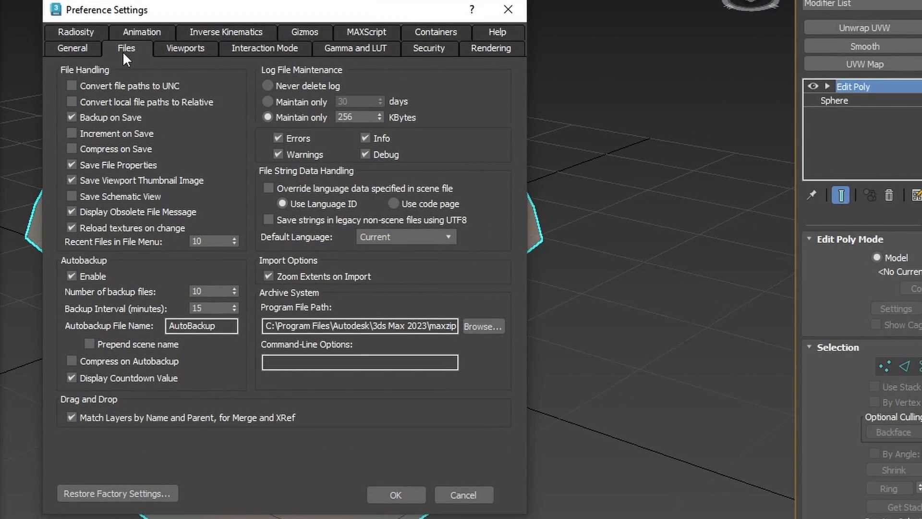
double_click(201, 241)
text(25)
click(389, 491)
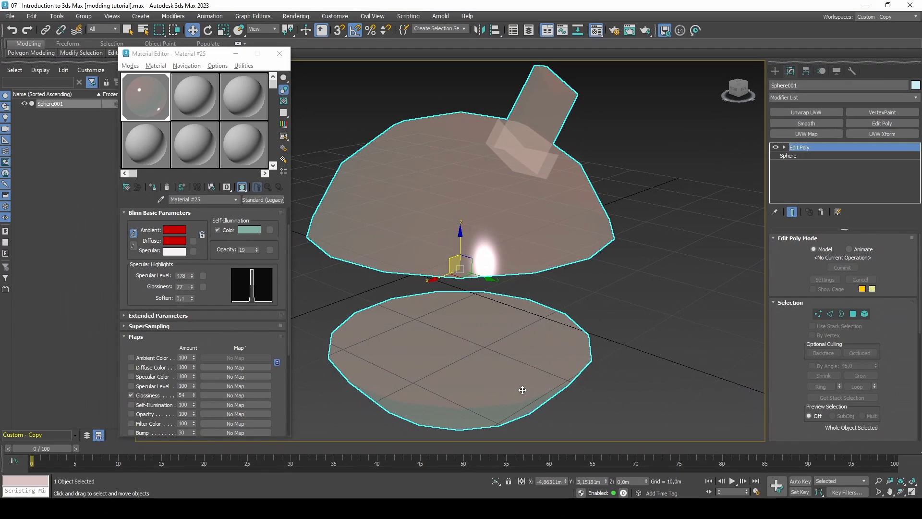
Show the File menu's Import submenu with its Merge... option.
key(F8)
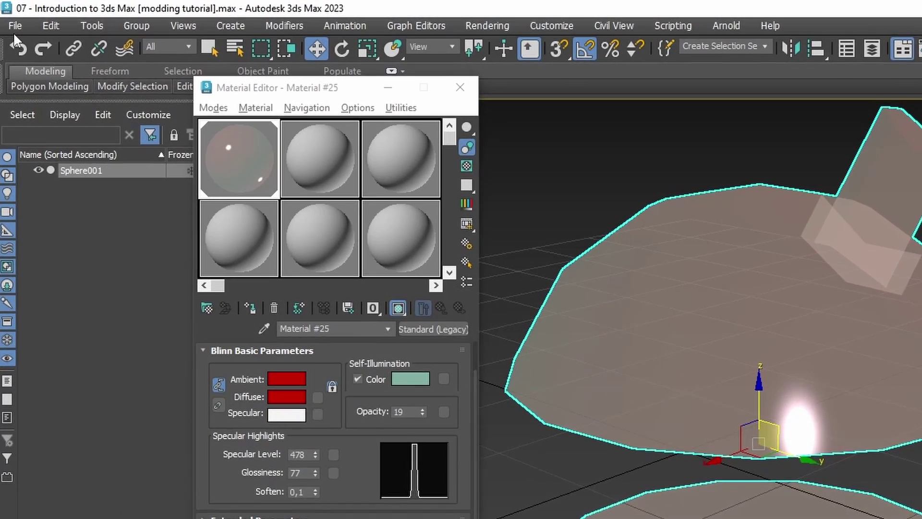
click(10, 16)
mouse_move(47, 368)
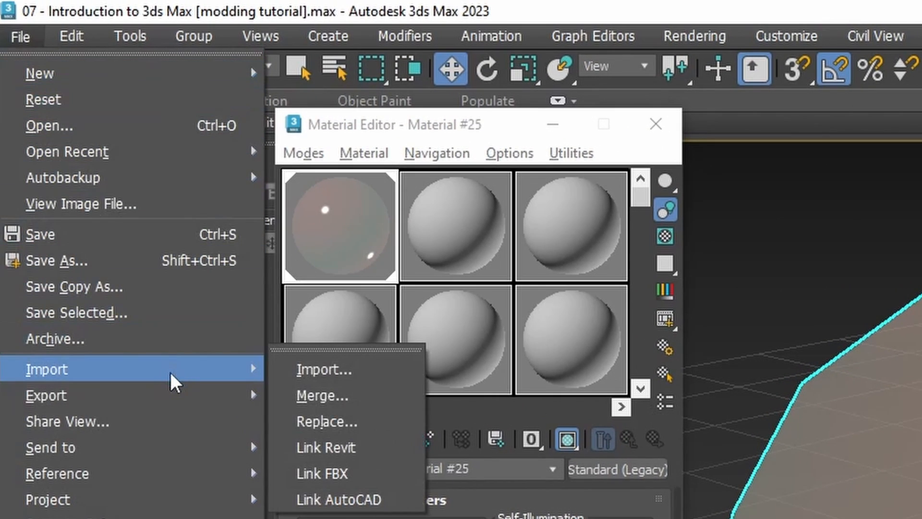